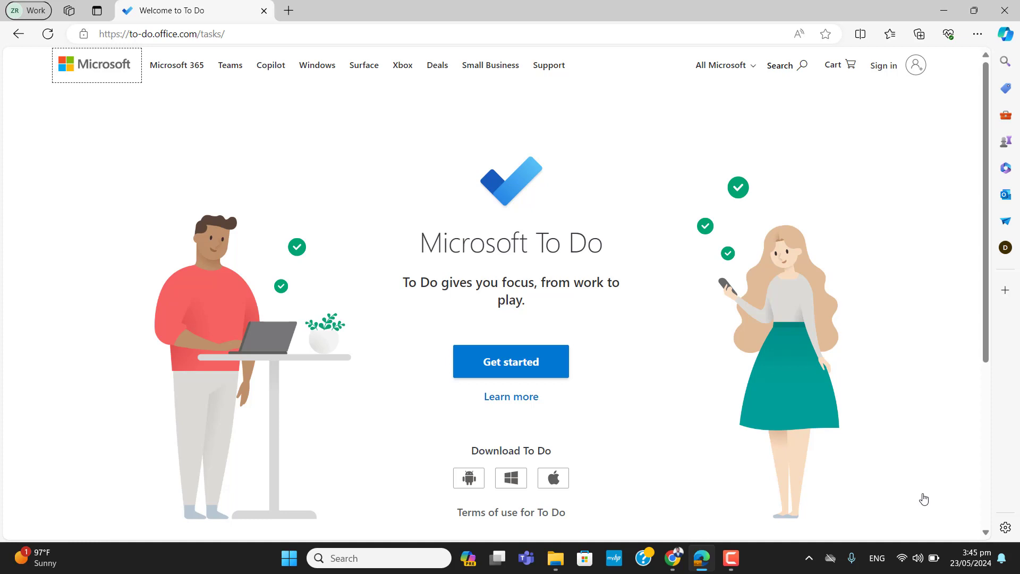
- Get started with Microsoft To Do from its welcome page
click(731, 558)
click(393, 339)
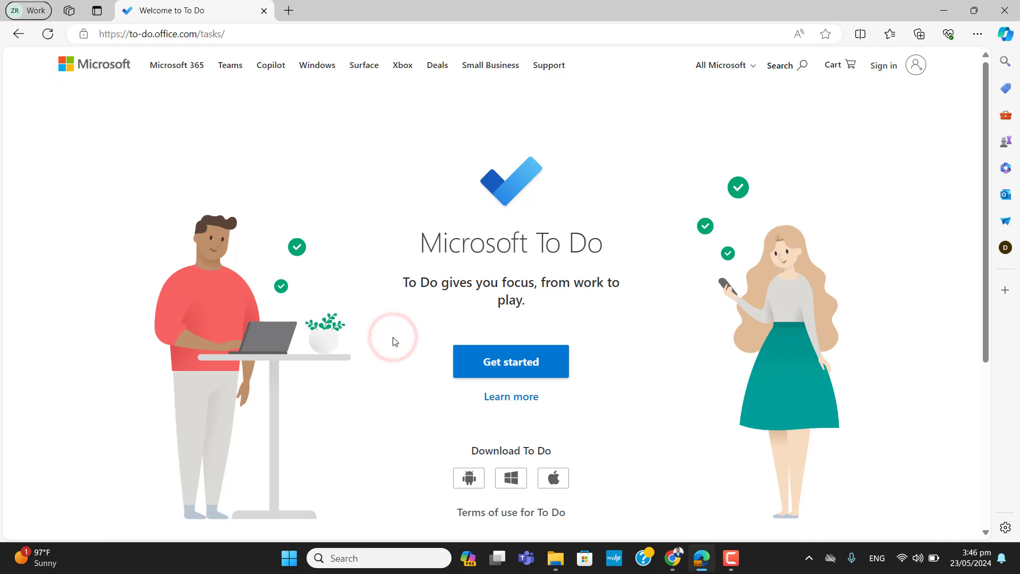
click(176, 34)
click(177, 38)
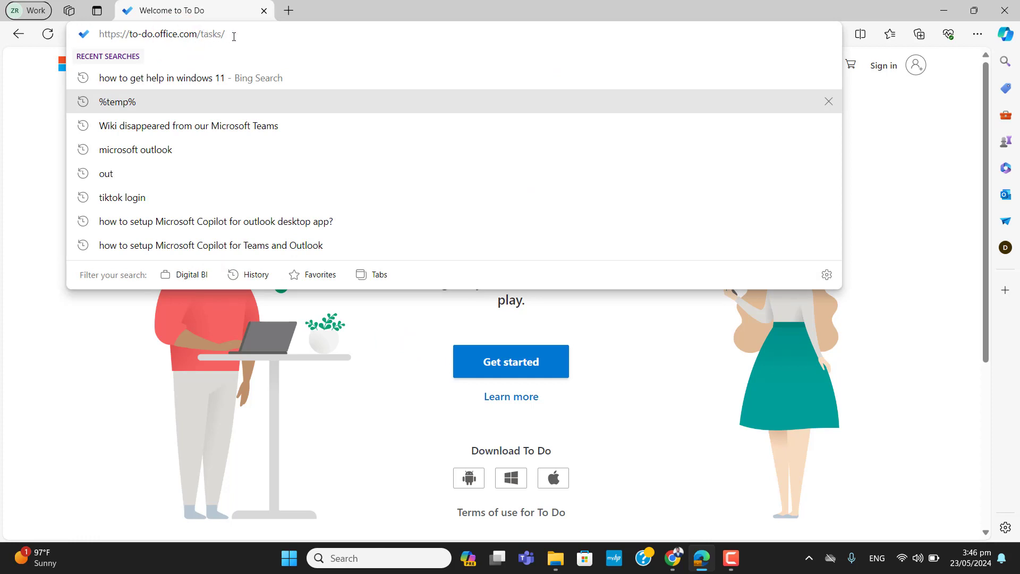
click(348, 395)
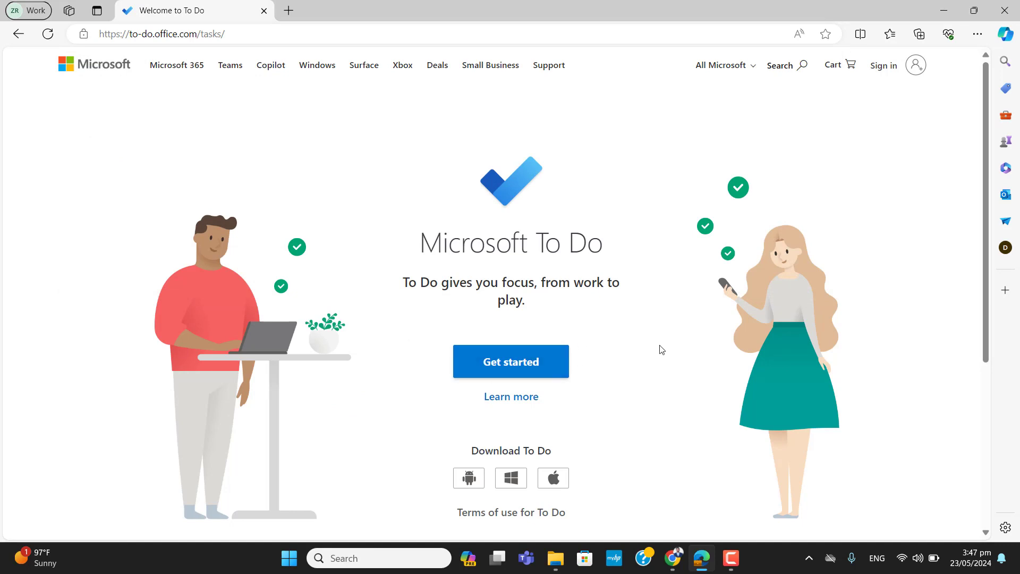
click(537, 362)
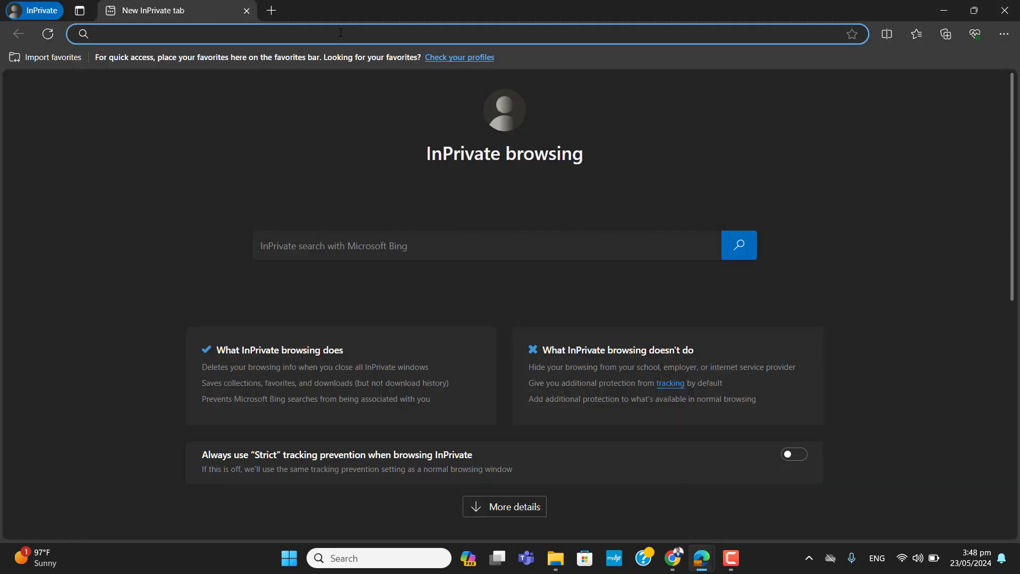
- Load office.com in the InPrivate window, go to the Microsoft 365 sign-in page and choose to create a new account
text(office.com)
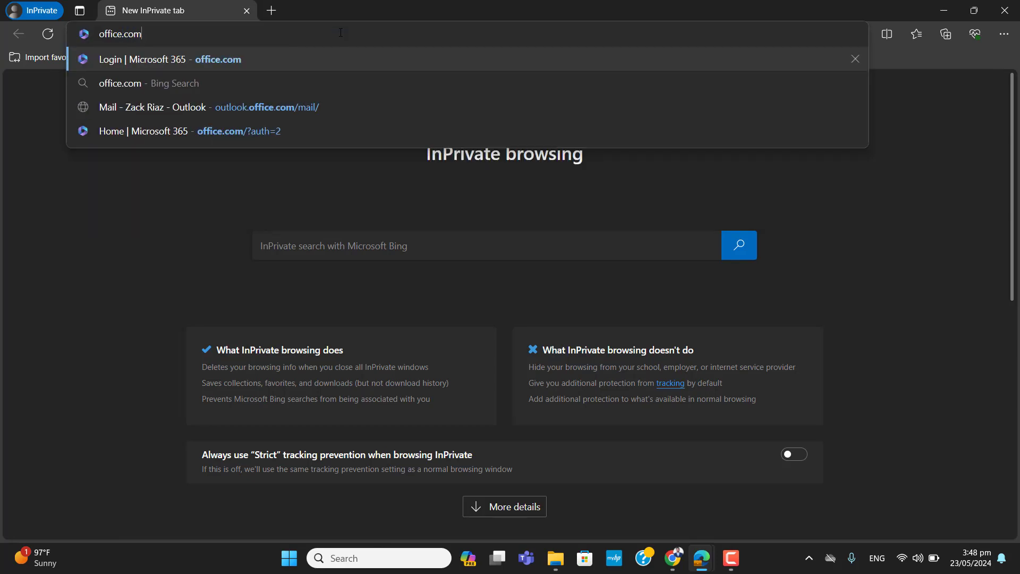
key(Return)
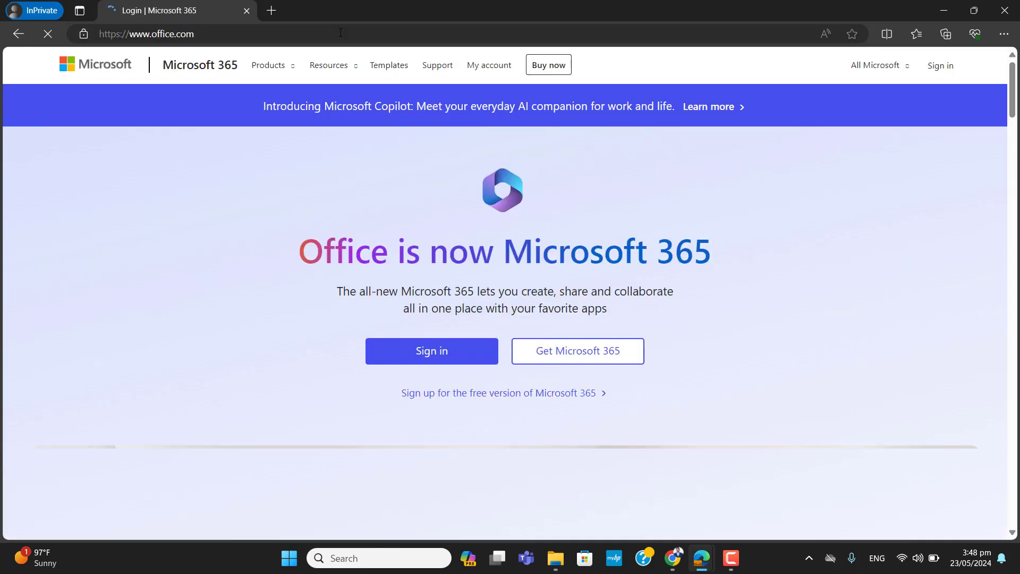
click(408, 358)
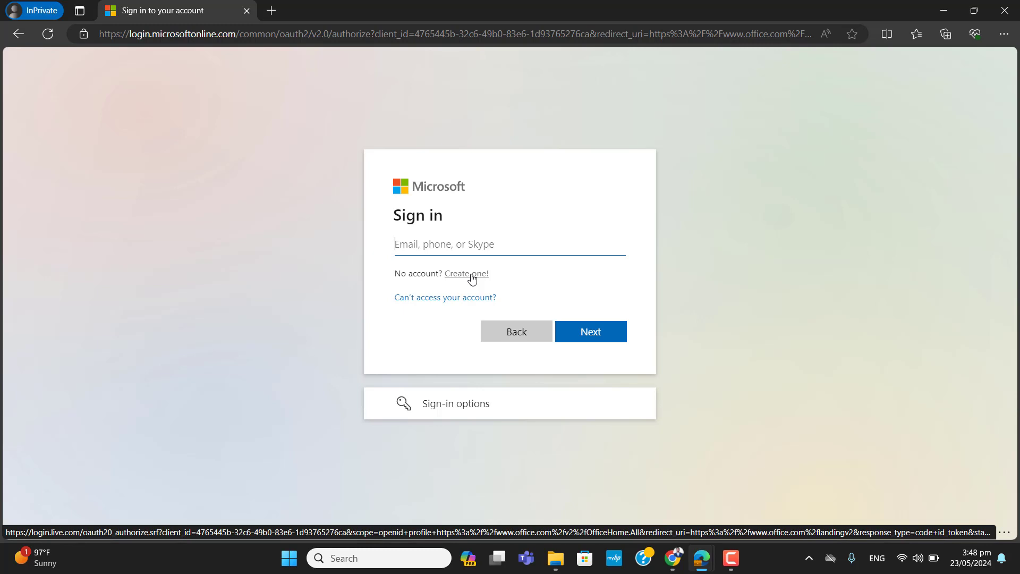
click(471, 274)
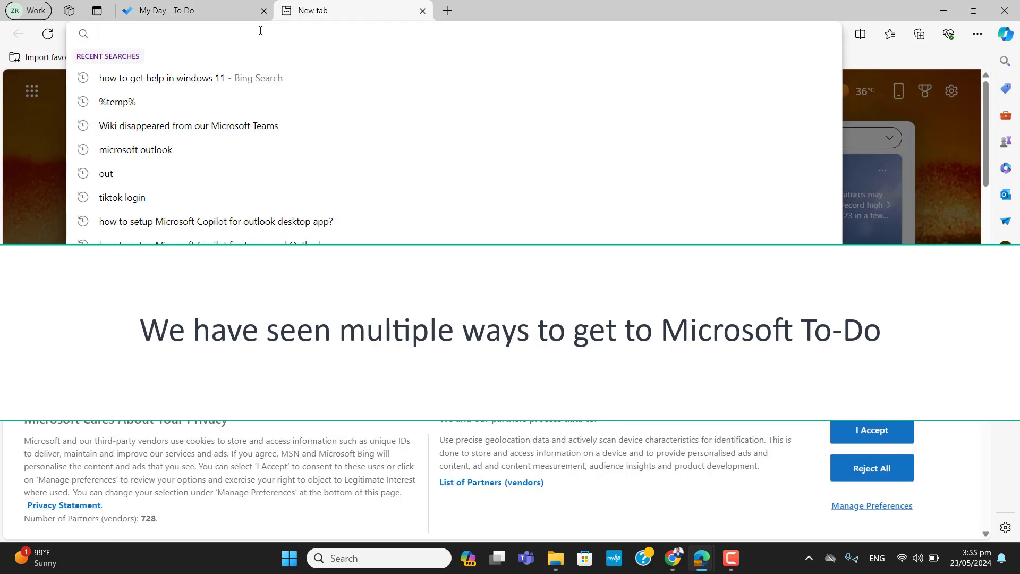
- Load office.com in the new tab and launch To Do from the full list of Microsoft 365 apps
text(office.com)
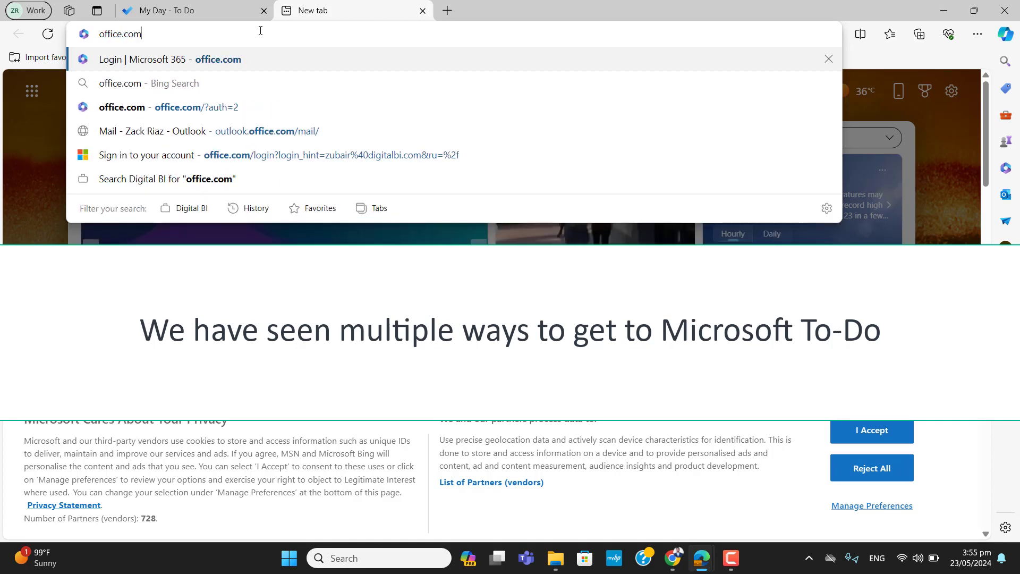
key(Return)
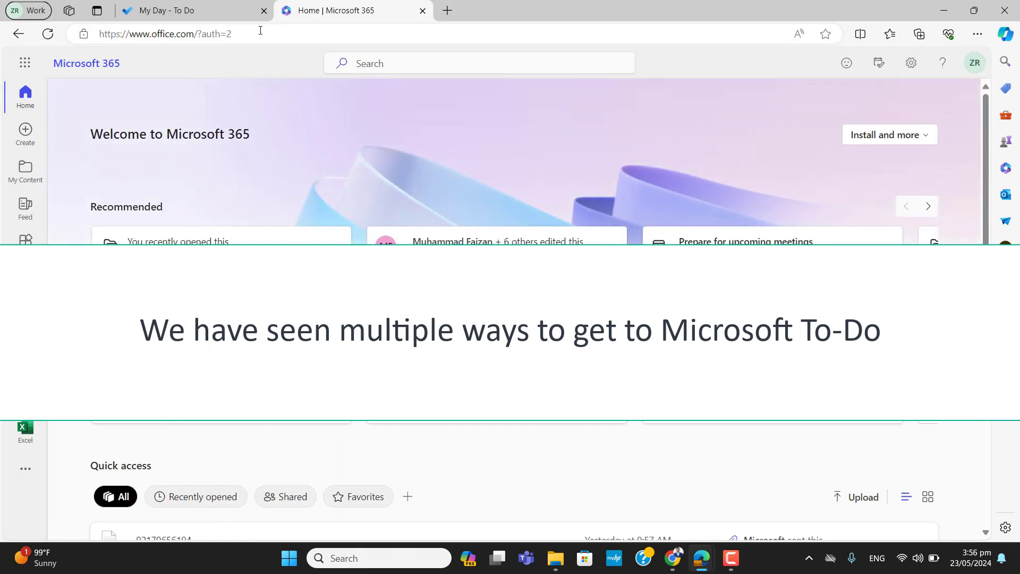
click(26, 67)
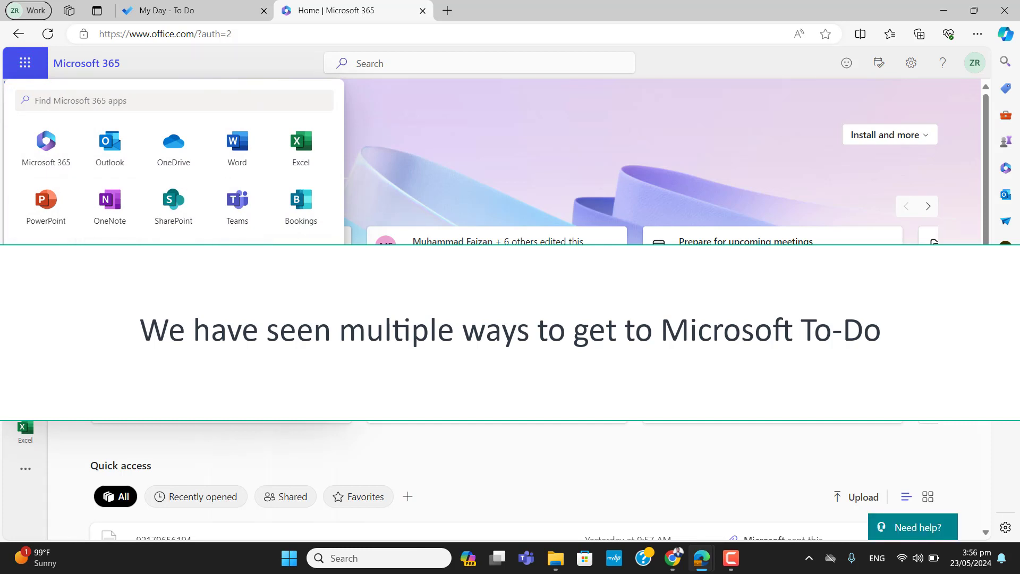
click(301, 248)
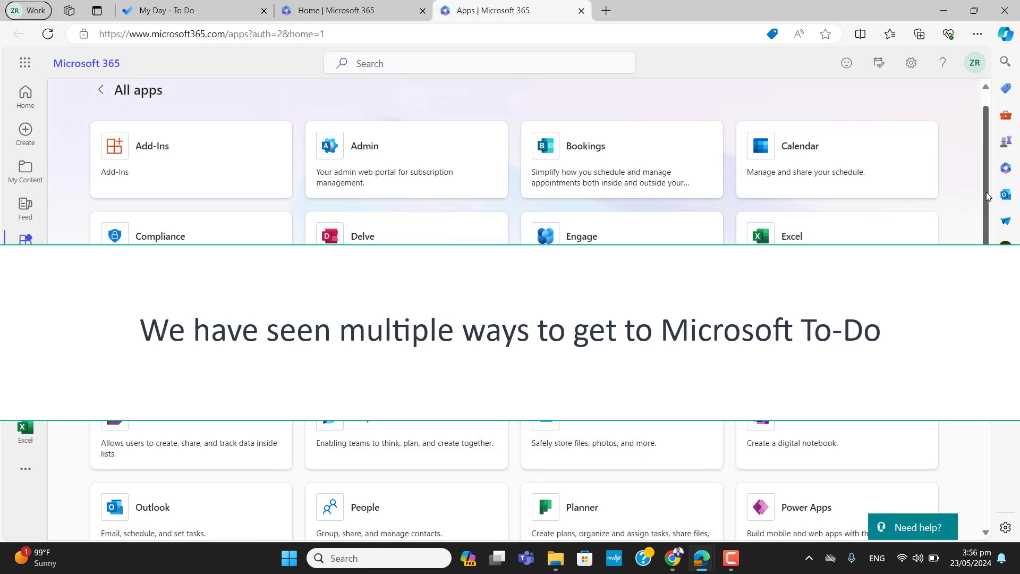
drag(986, 194, 986, 325)
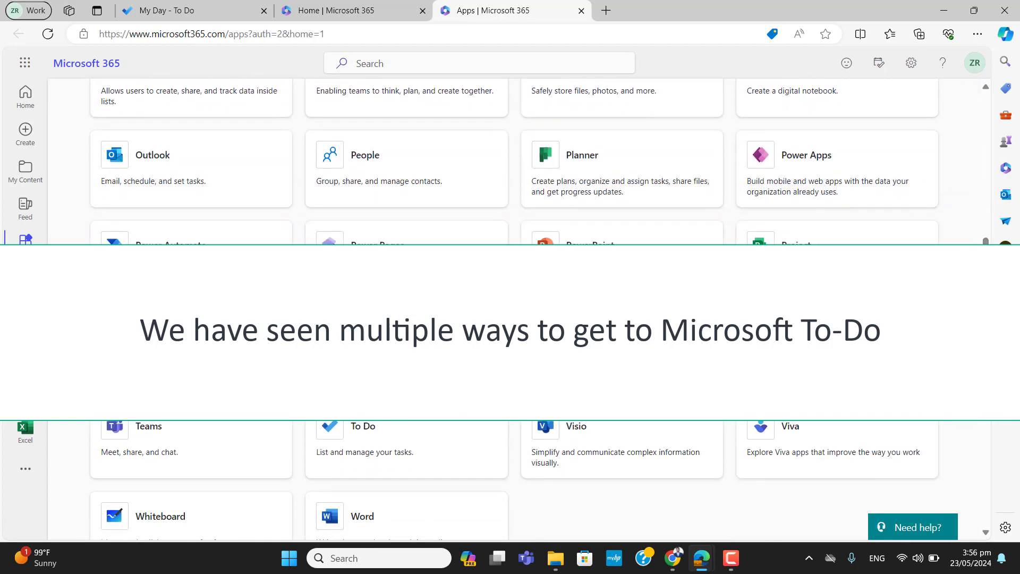
click(365, 430)
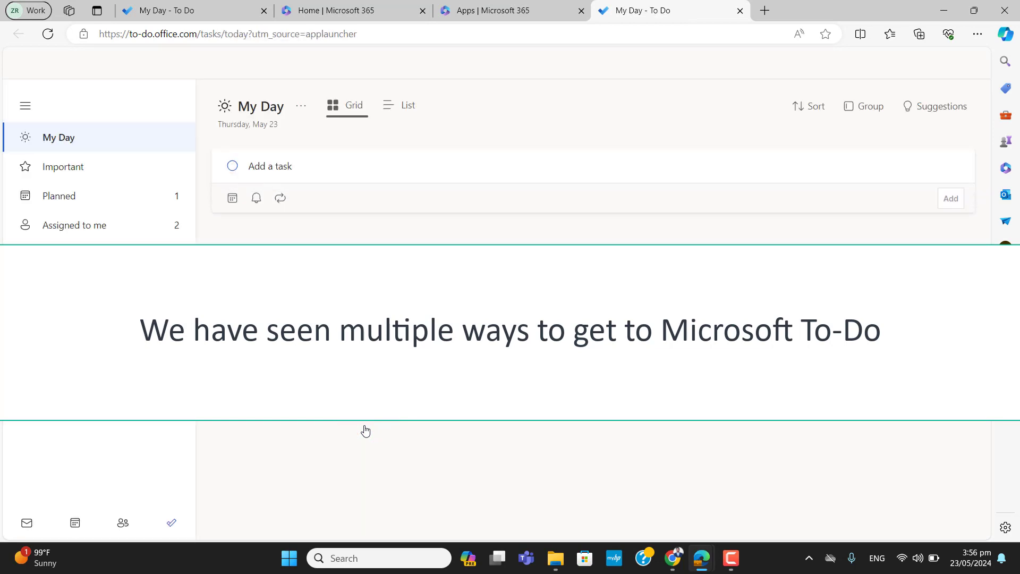
click(962, 104)
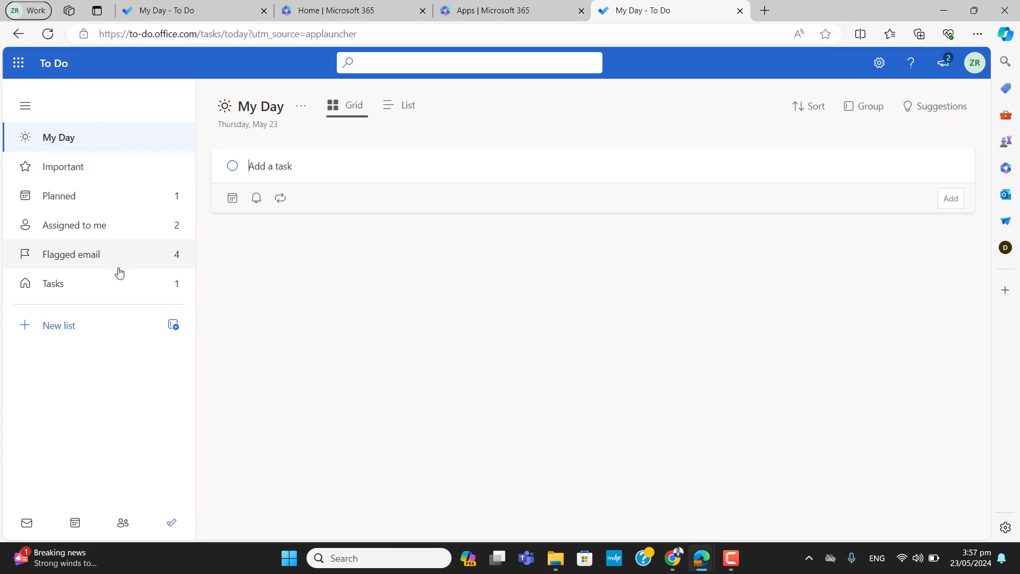
- Permanently delete the completed task about the failed machine snapshot from the Tasks list
click(113, 289)
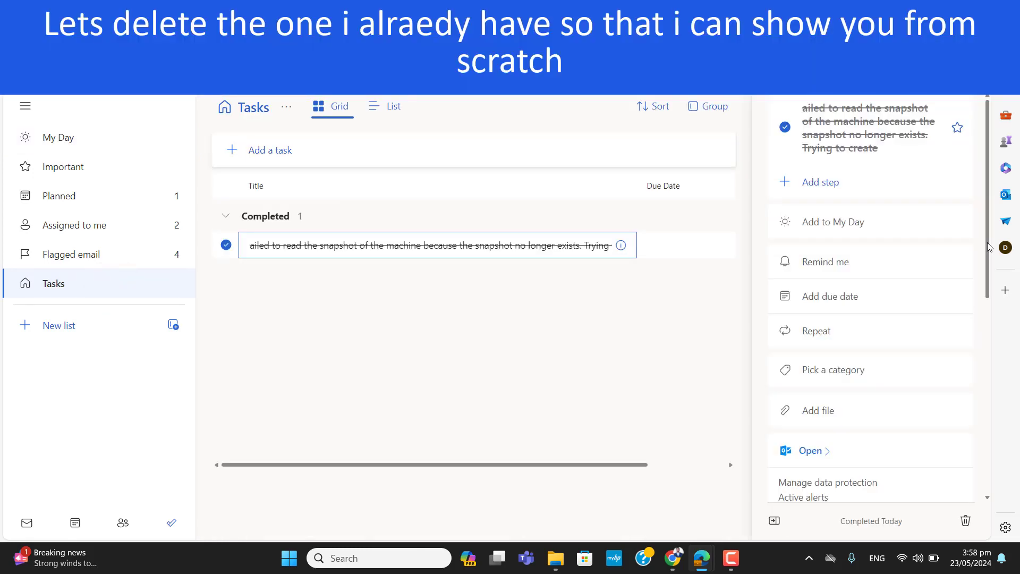
click(988, 244)
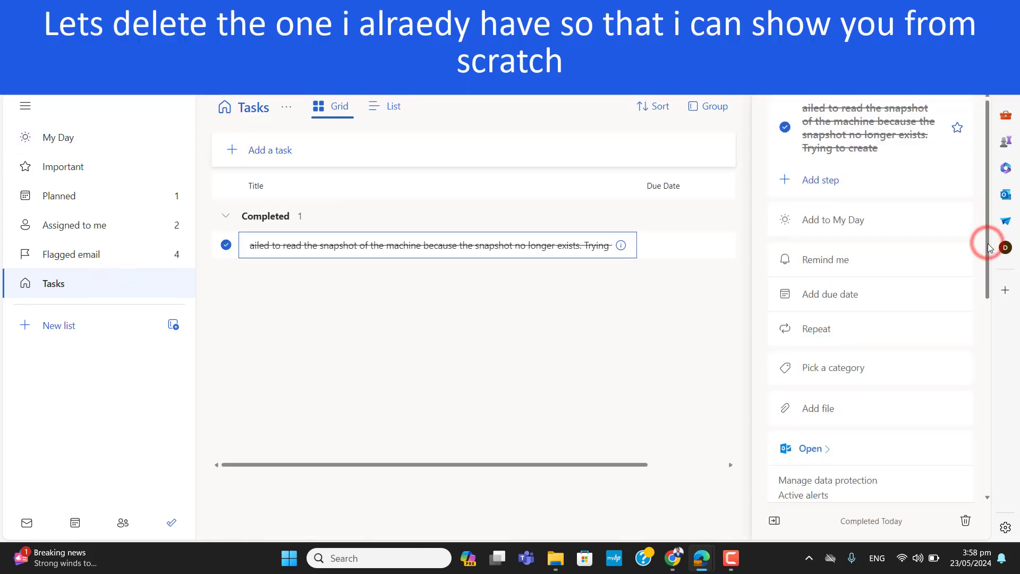
drag(988, 244, 981, 443)
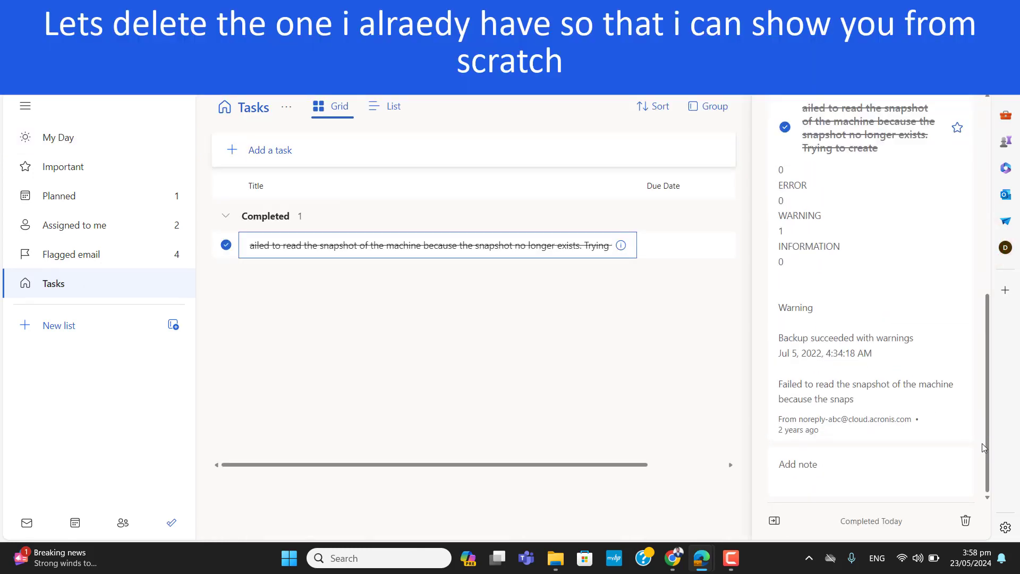
click(965, 521)
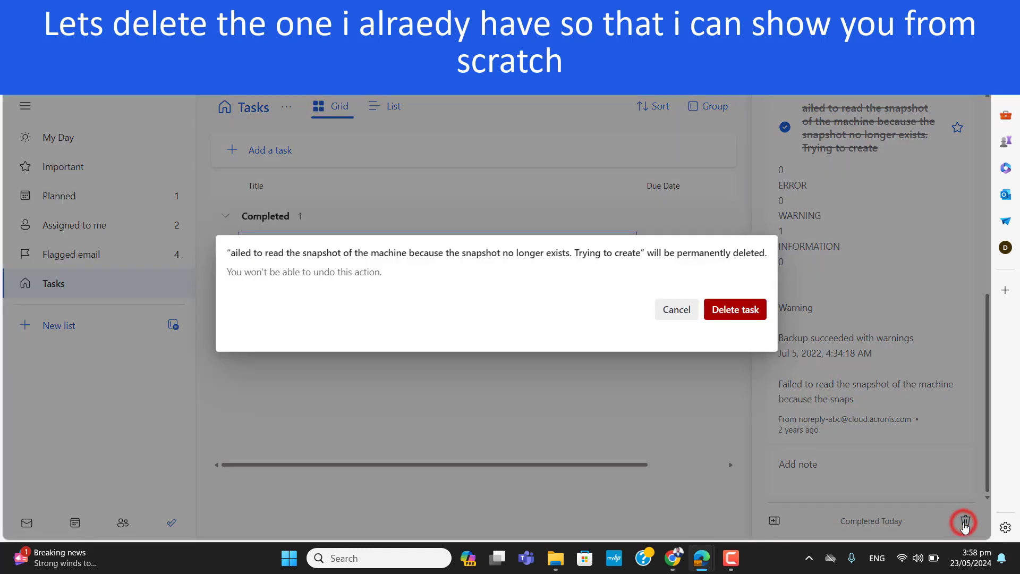
click(733, 313)
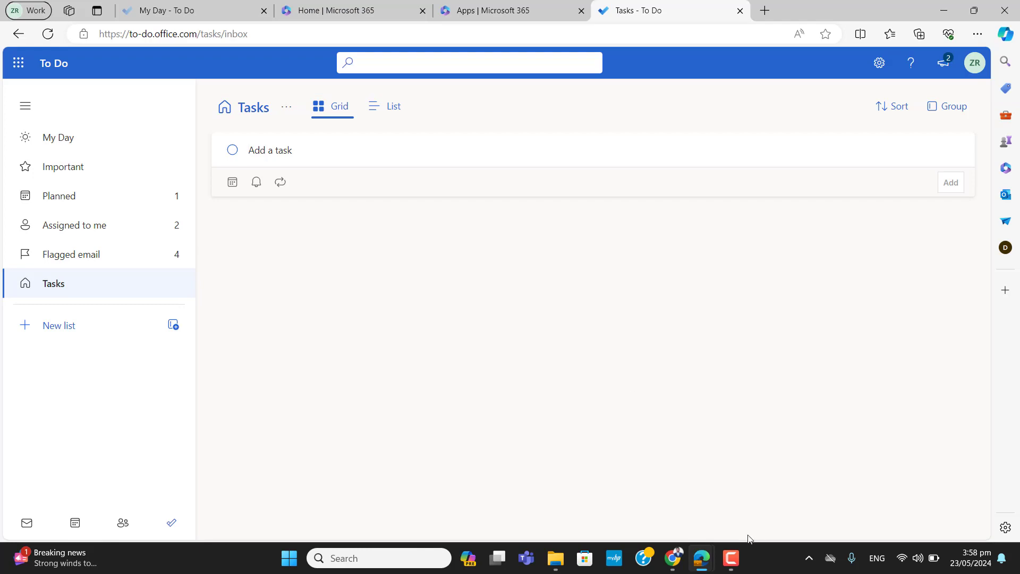
- Add the task "Learn Microsoft To -Do" to the Tasks list and mark it as completed
click(737, 547)
click(269, 150)
text(Learn Microsoft )
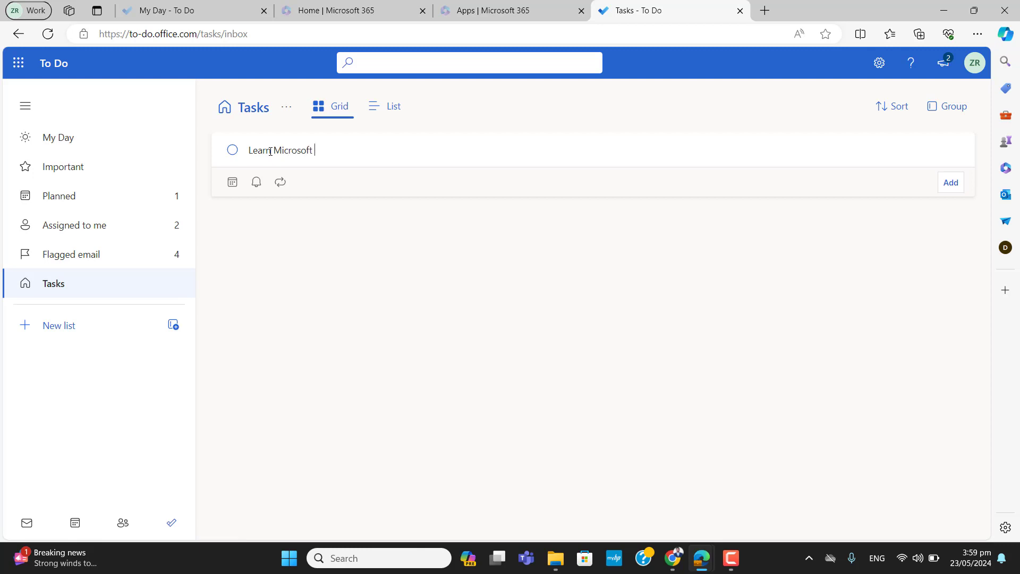
text(To -Do)
key(Return)
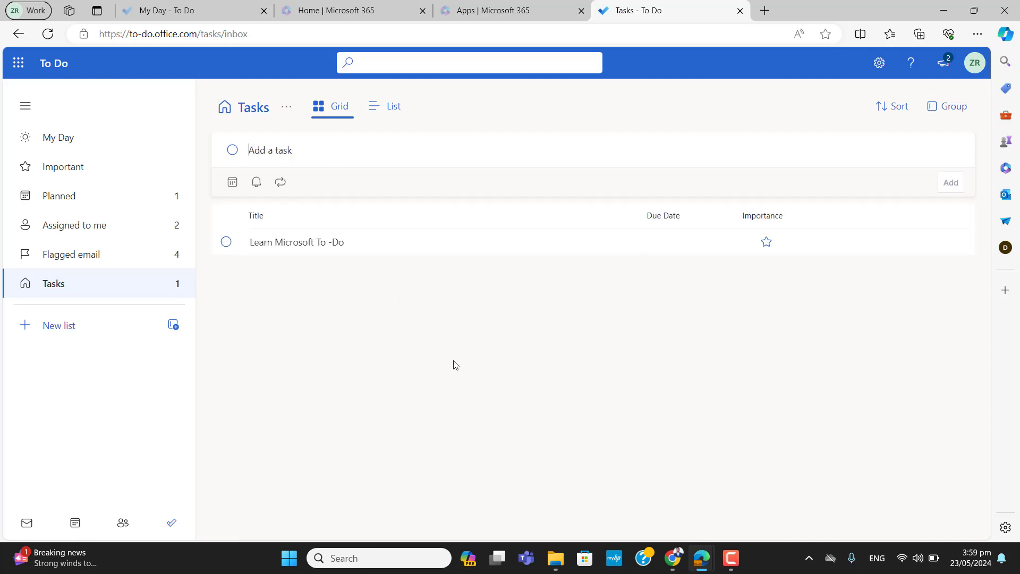
click(225, 243)
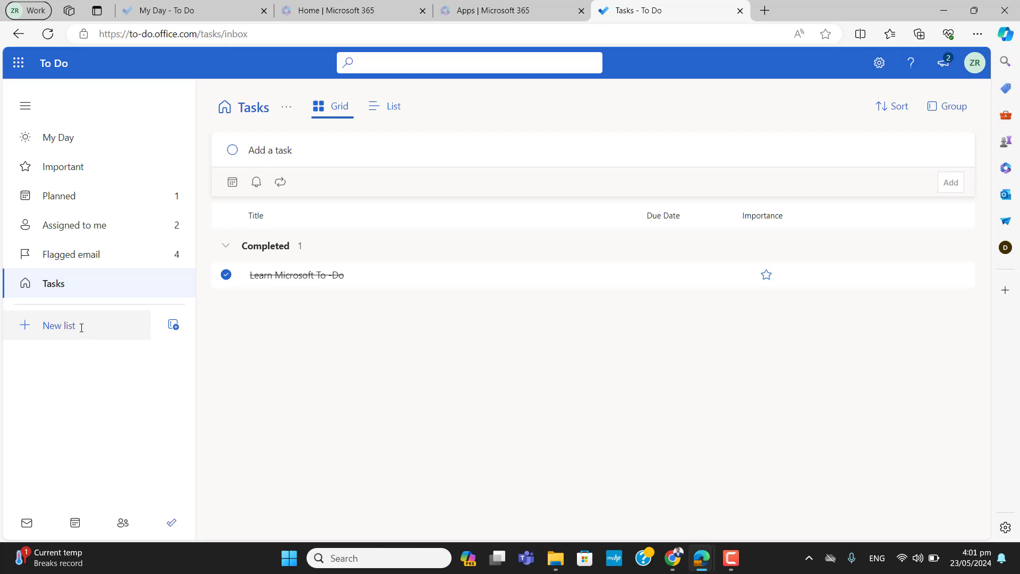
- Create a new list named "Start YouTube Partner Program"
click(81, 328)
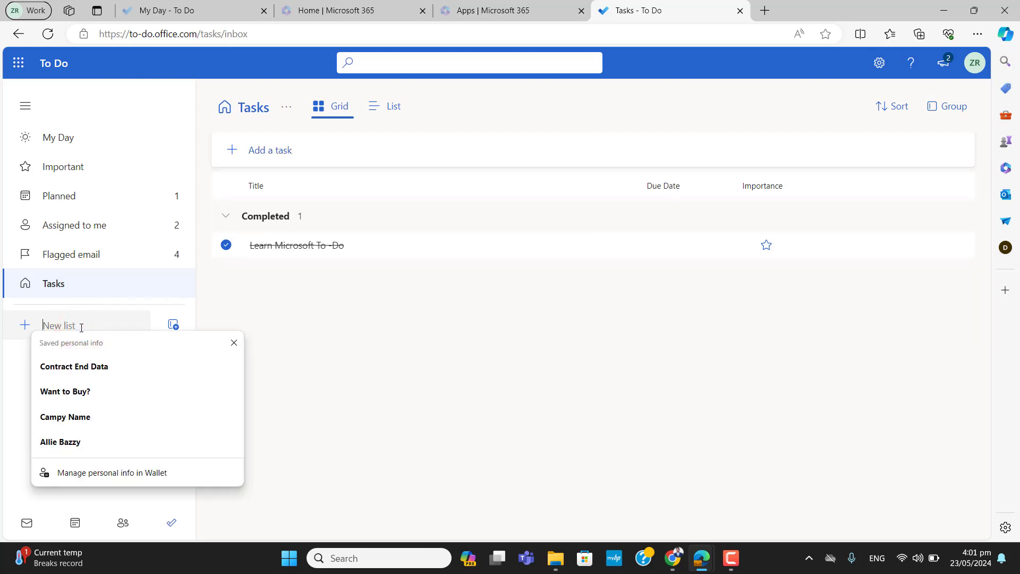
text(Start Y)
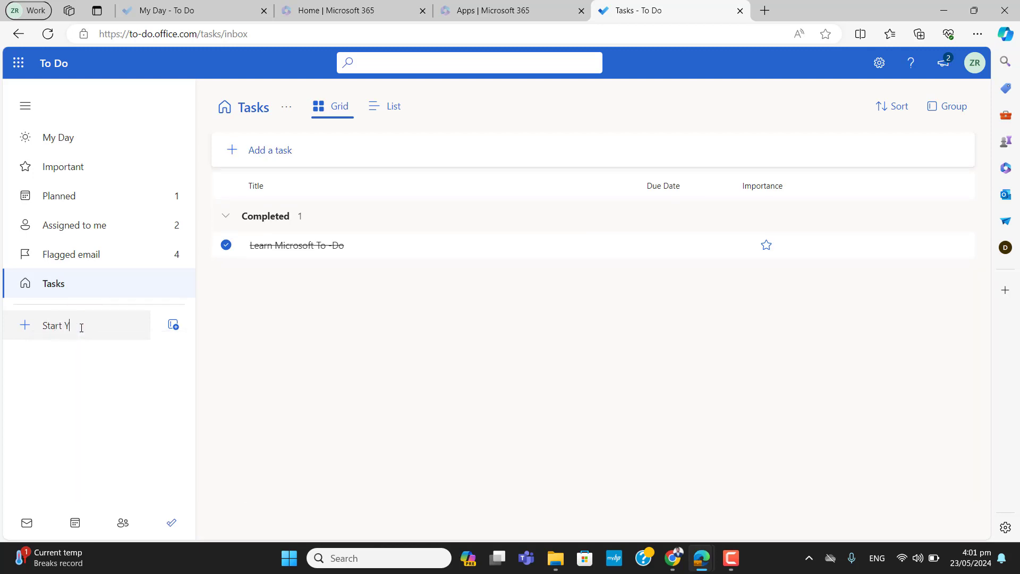
text(ouTube Partner Program)
key(Return)
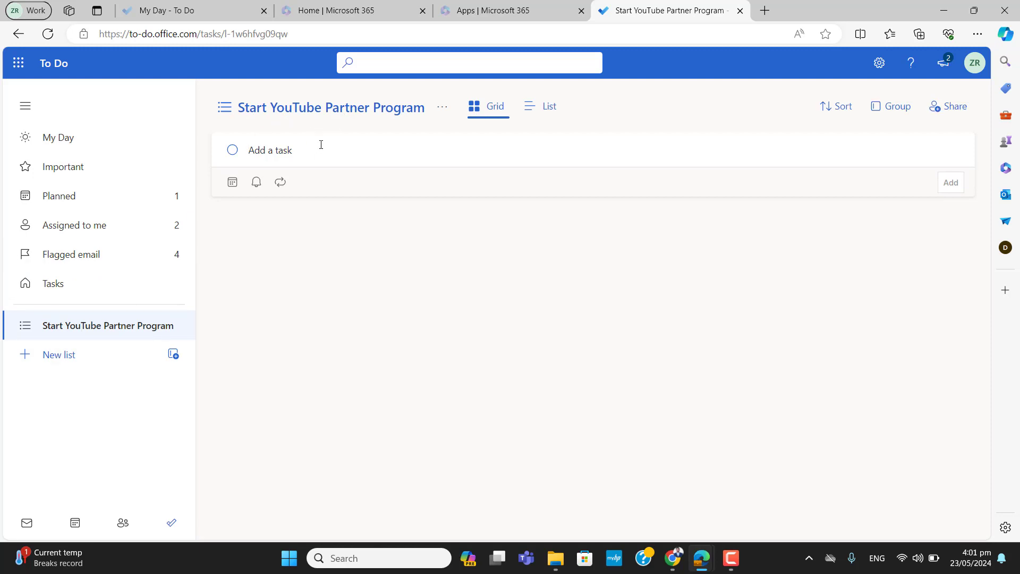
click(388, 109)
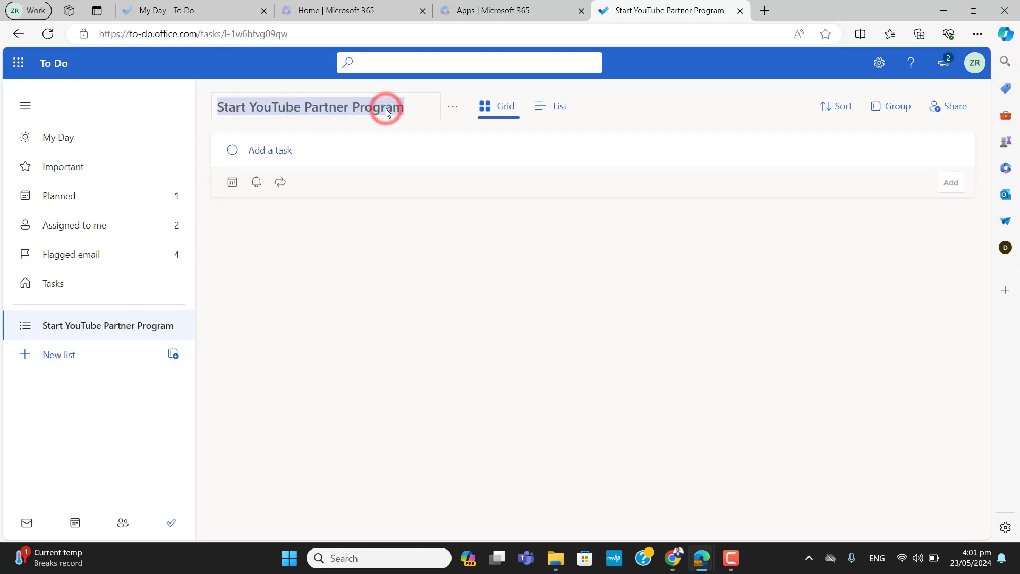
click(414, 106)
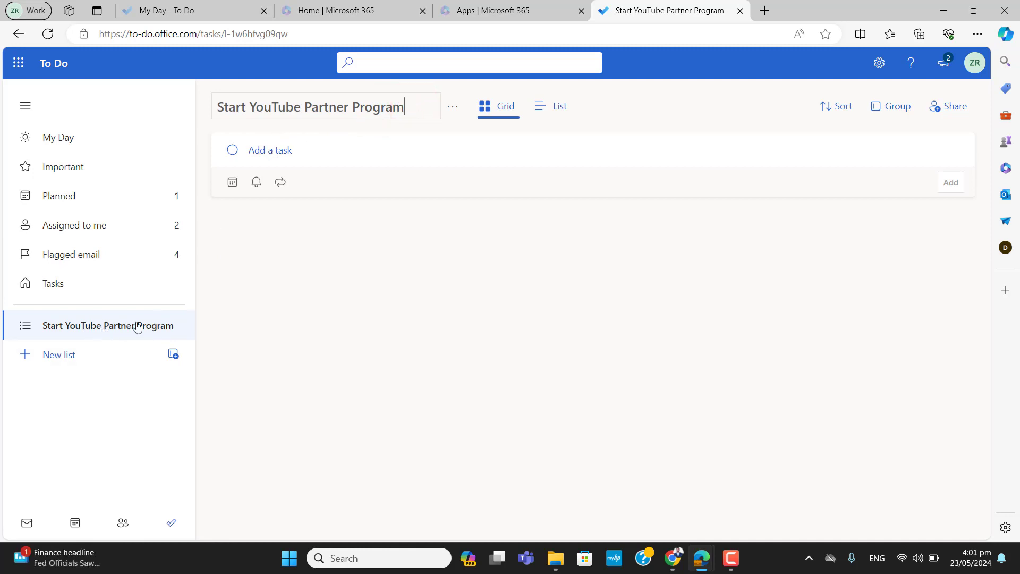
- Add the tasks "Create Gmail" and "Create a Channel on YouTube" to the Start YouTube Partner Program list
click(282, 149)
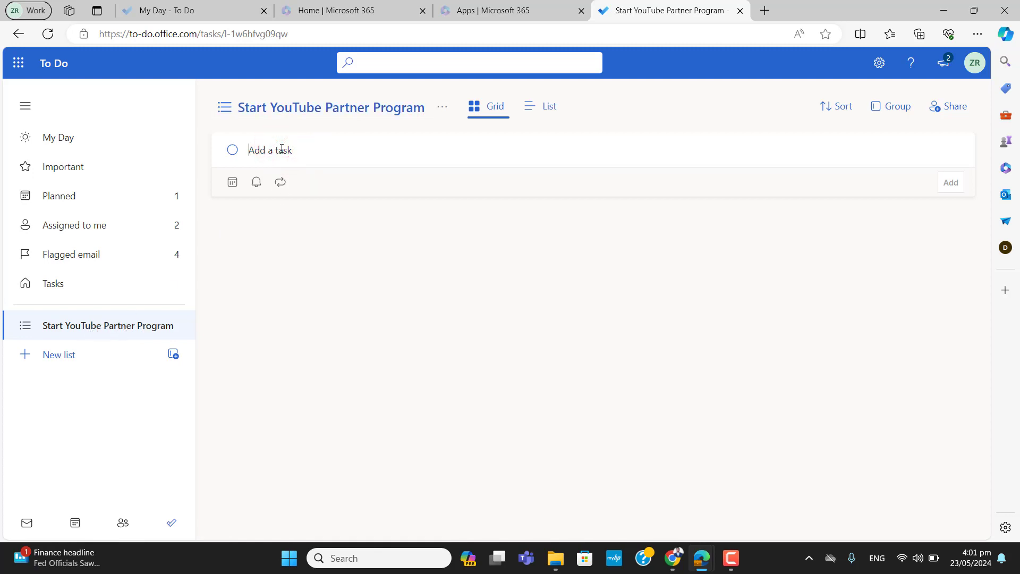
text(Create)
text( Emai)
key(Return)
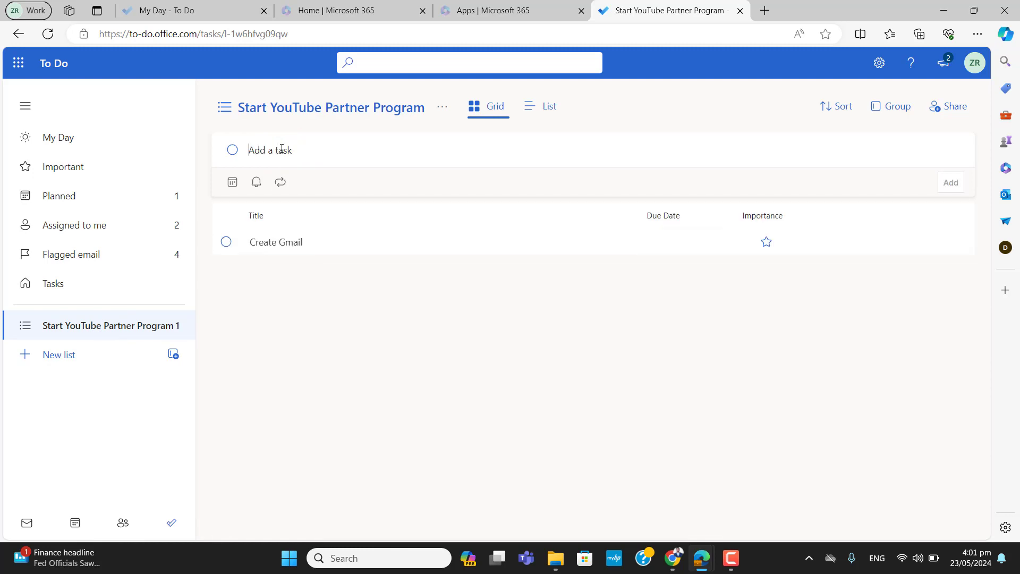
text(Create a Channel on YouTube)
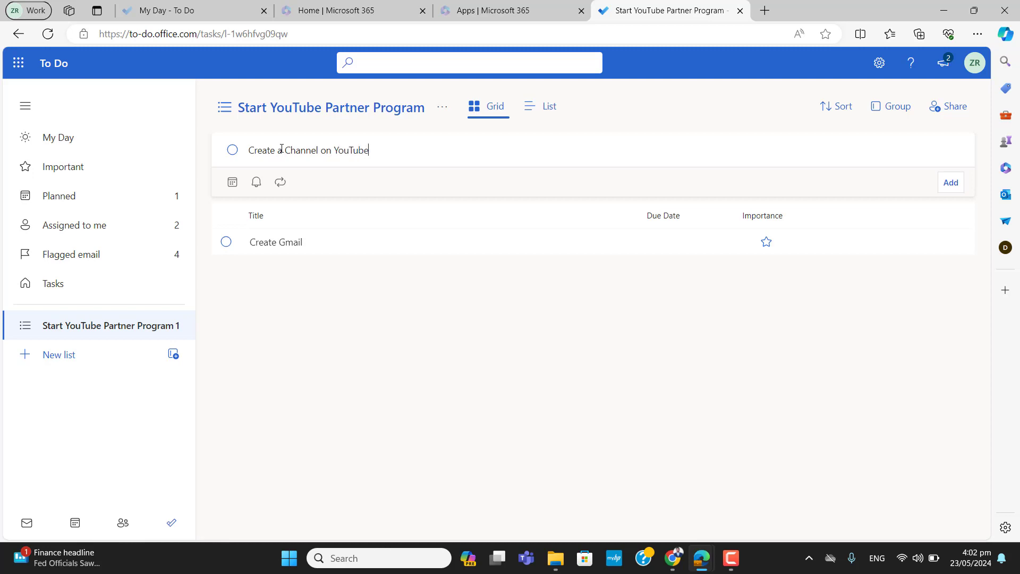
key(Return)
- Add the tasks "Create Playlists", "Create Videos" and "Create Thumbnail" to the Start YouTube Partner Program list
text(Crea)
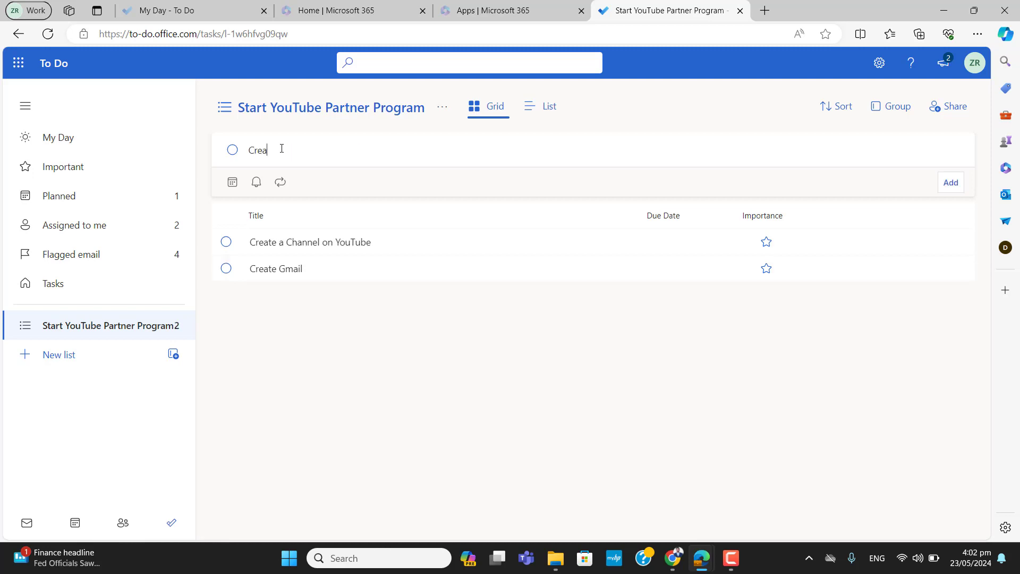
text(te Playlit)
text(ists)
key(Return)
text(Create )
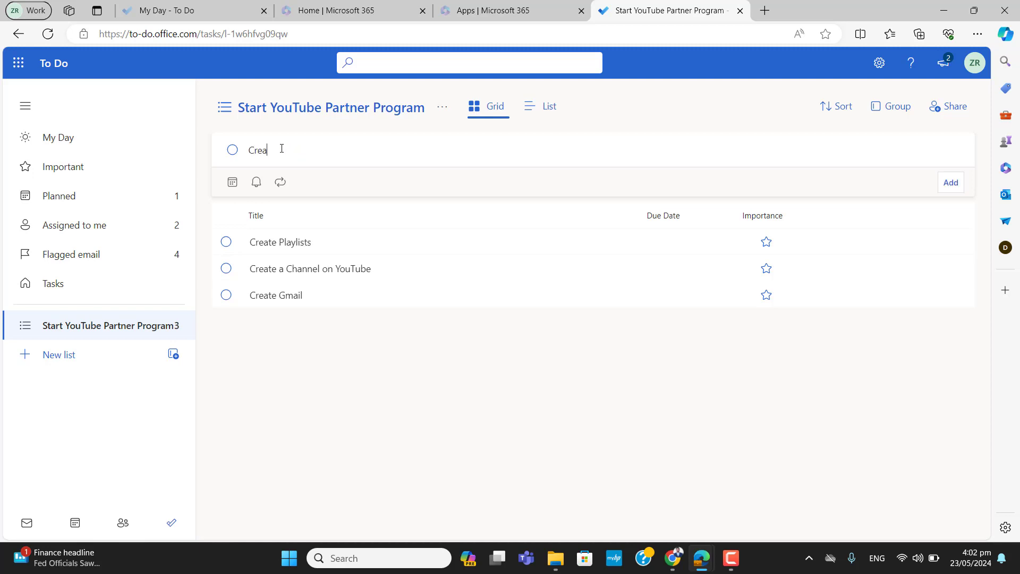
text(Videos)
key(Return)
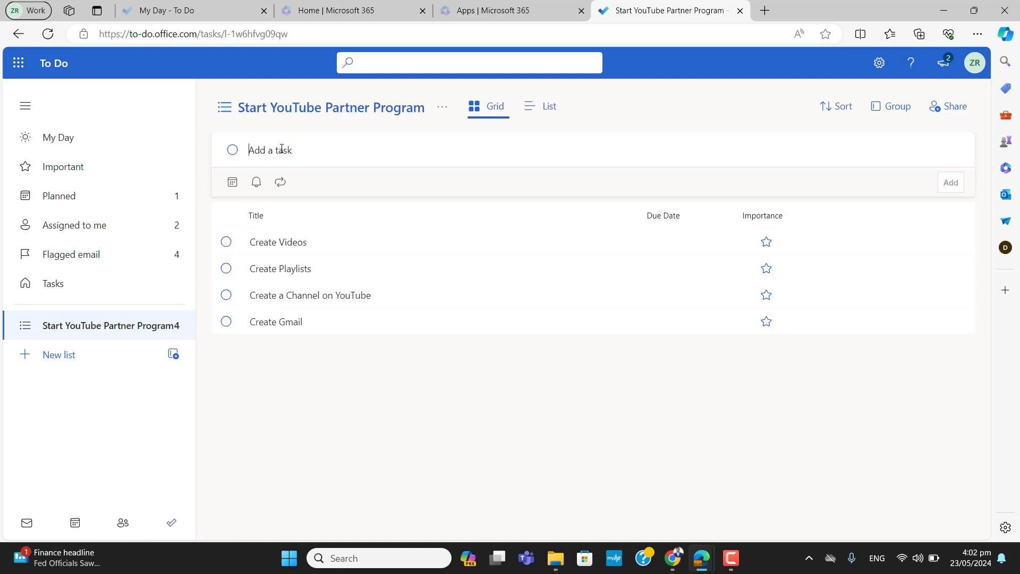
text(Create Thumbnail)
key(Return)
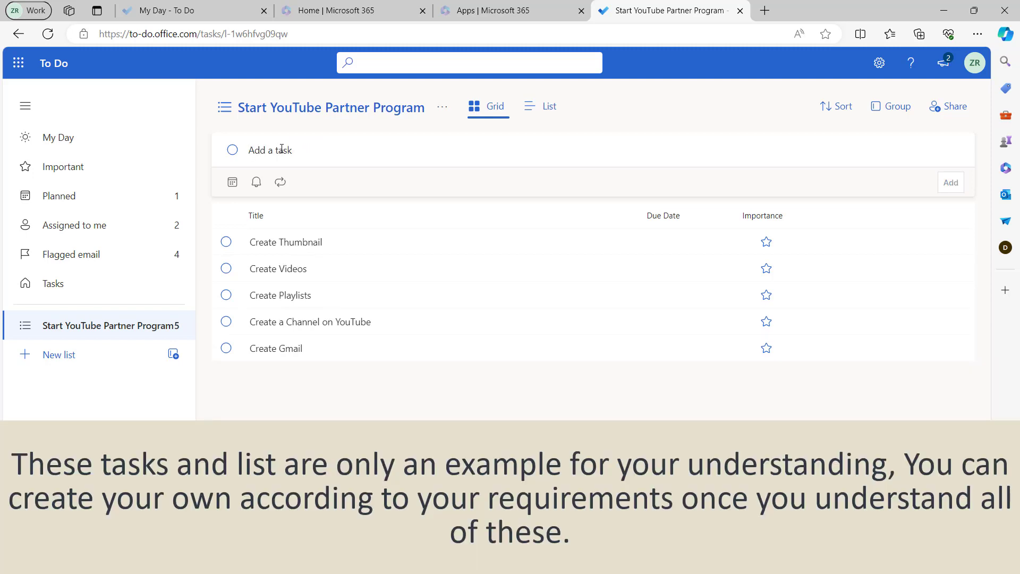
- Add the task "Upload video." to the Start YouTube Partner Program list, and mark it and "Create Thumbnail" as completed
text(Upload )
text(You)
key(BackSpace)
text(video.)
key(Return)
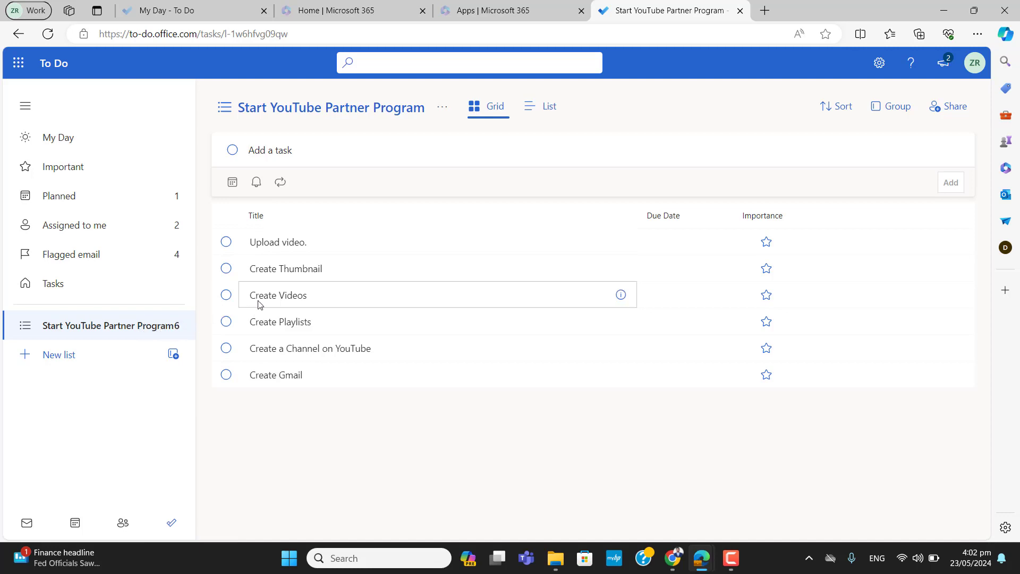
click(227, 243)
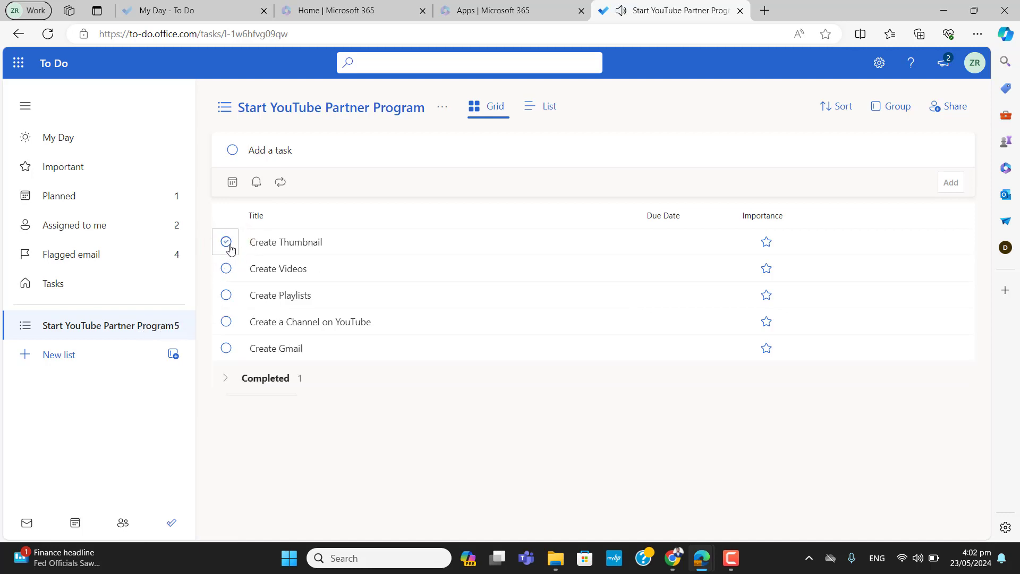
click(227, 243)
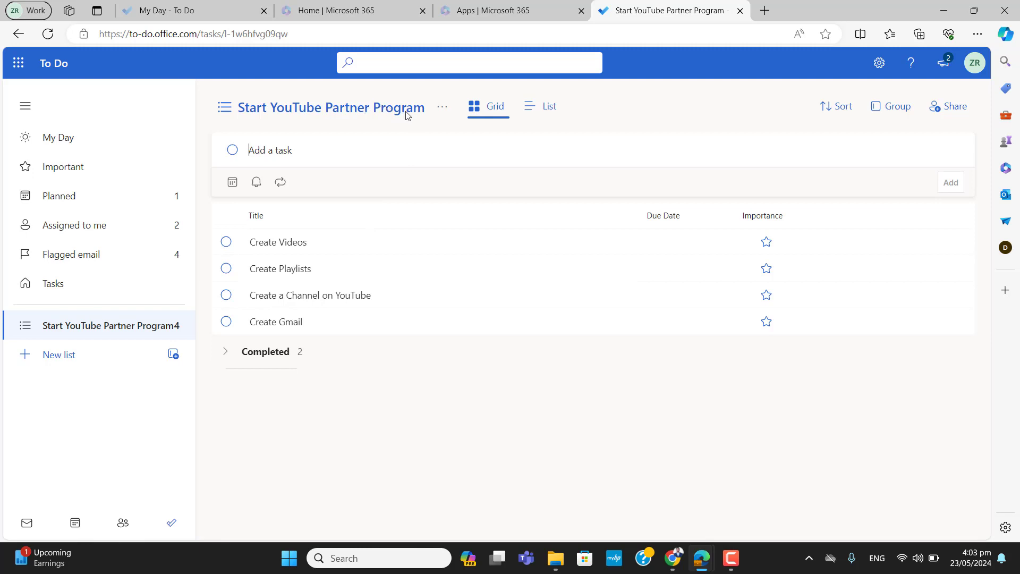
- Change the theme of the Start YouTube Partner Program list to red
click(442, 110)
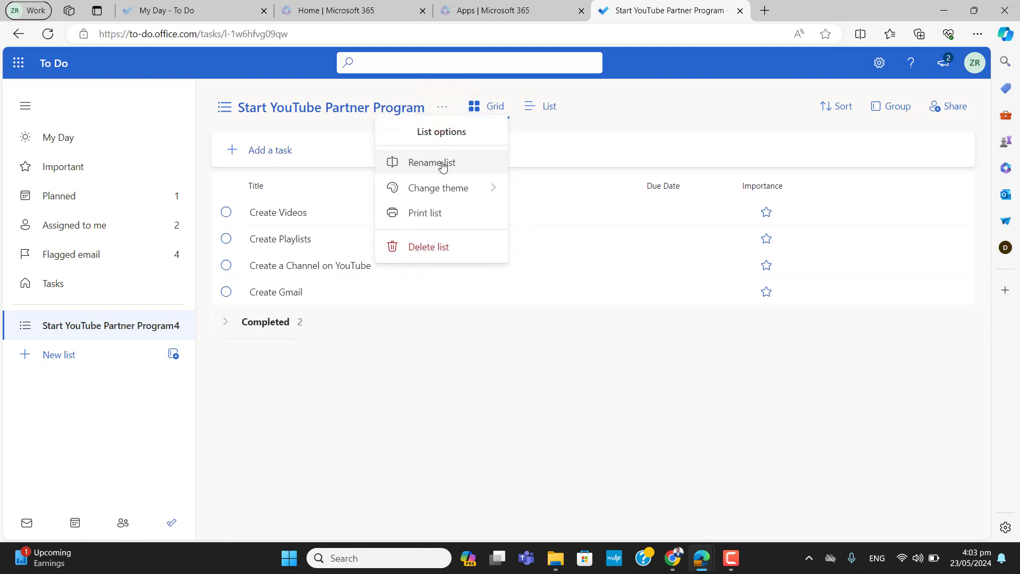
mouse_move(446, 189)
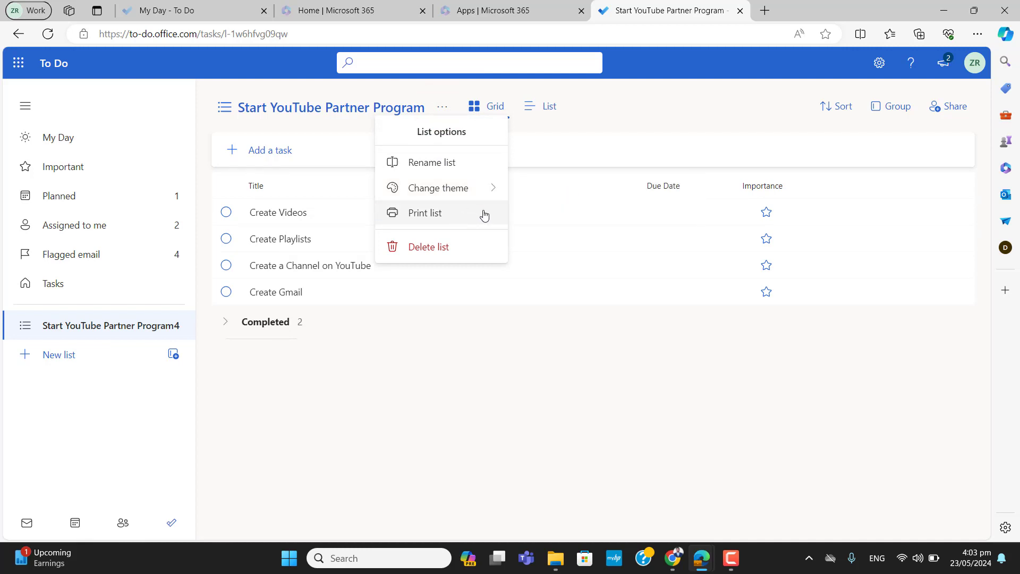
mouse_move(488, 194)
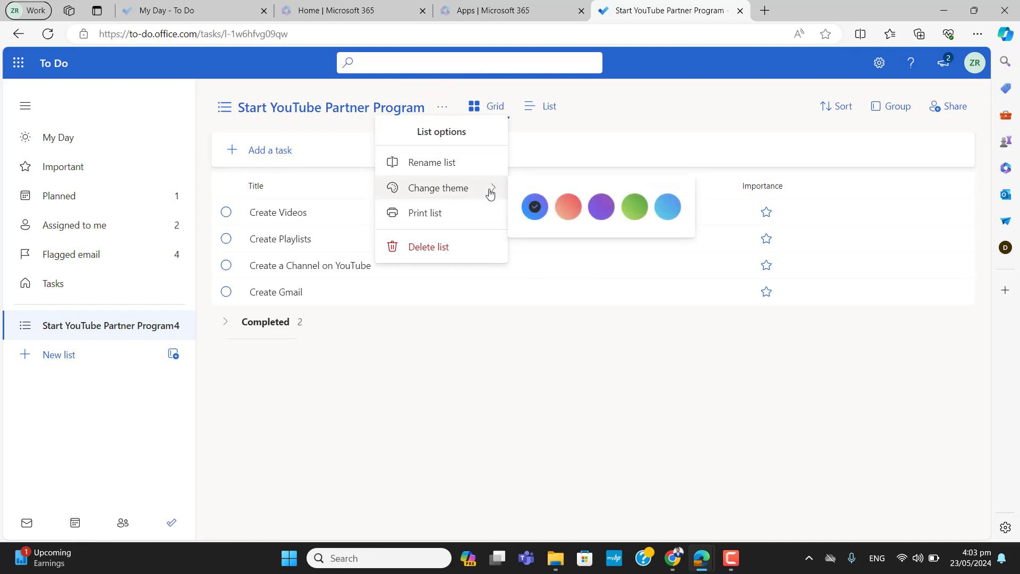
click(567, 208)
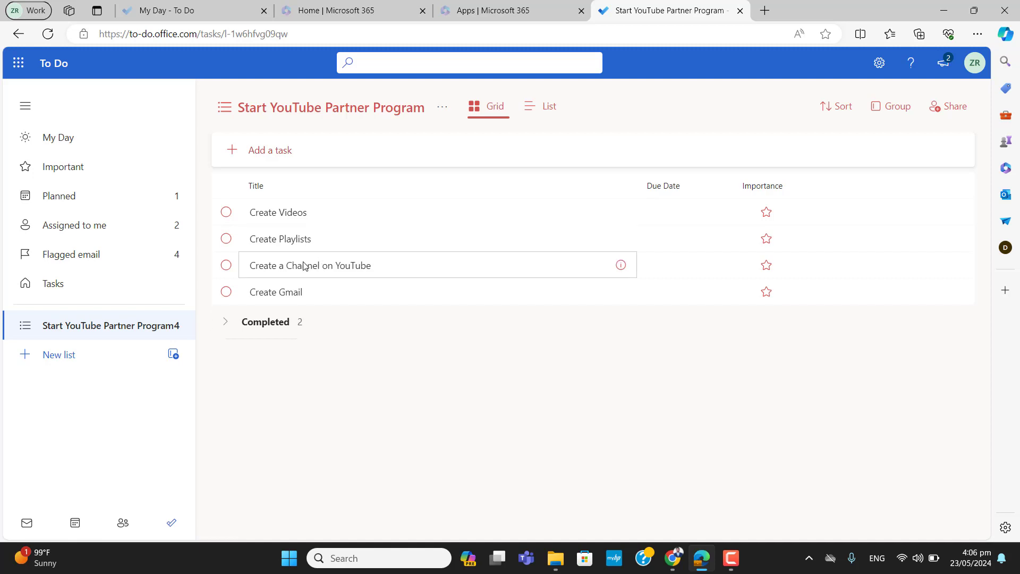
- Mark the task "Create a Channel on YouTube" as important and view it in the Important list
click(621, 265)
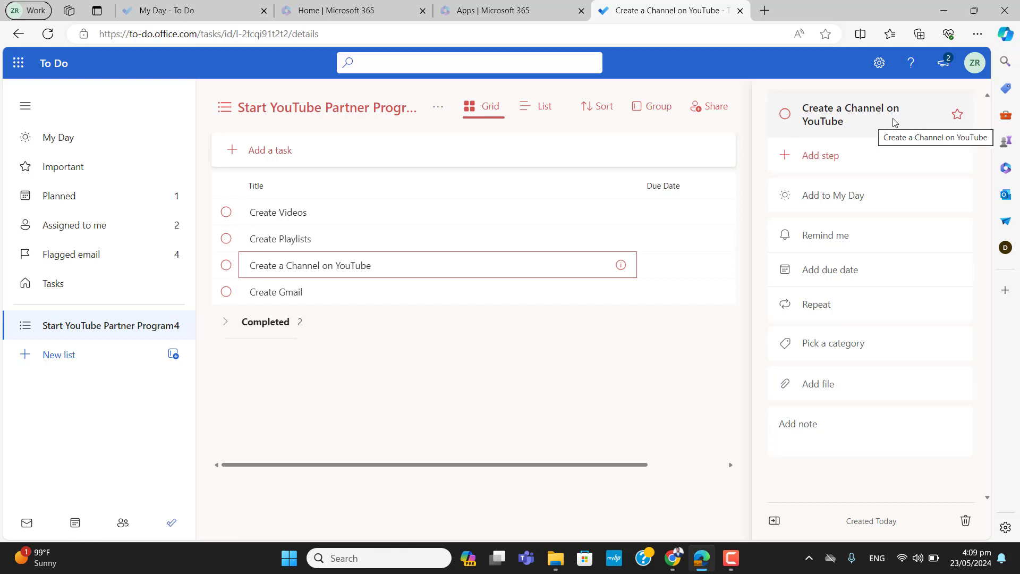
click(957, 114)
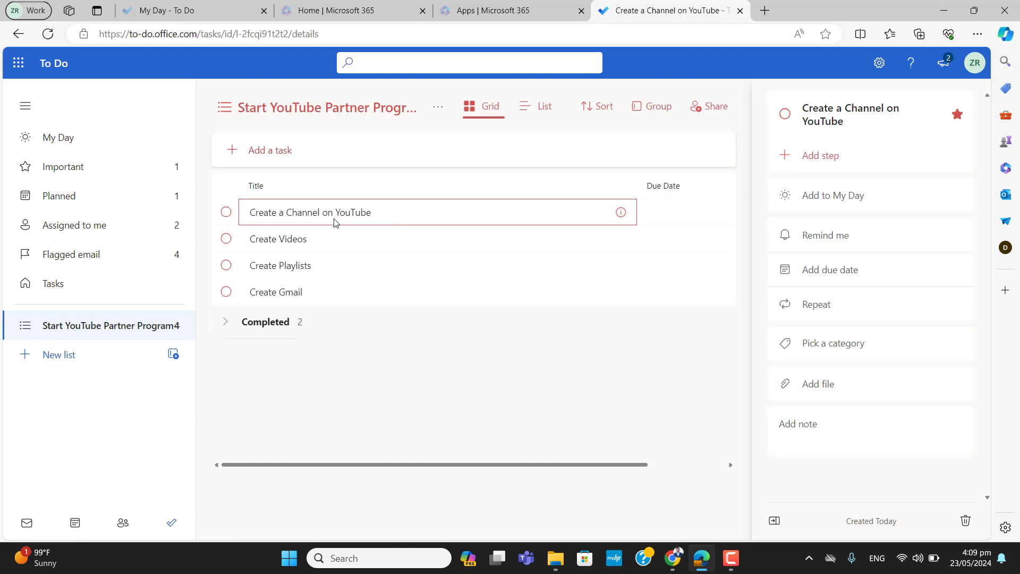
click(66, 173)
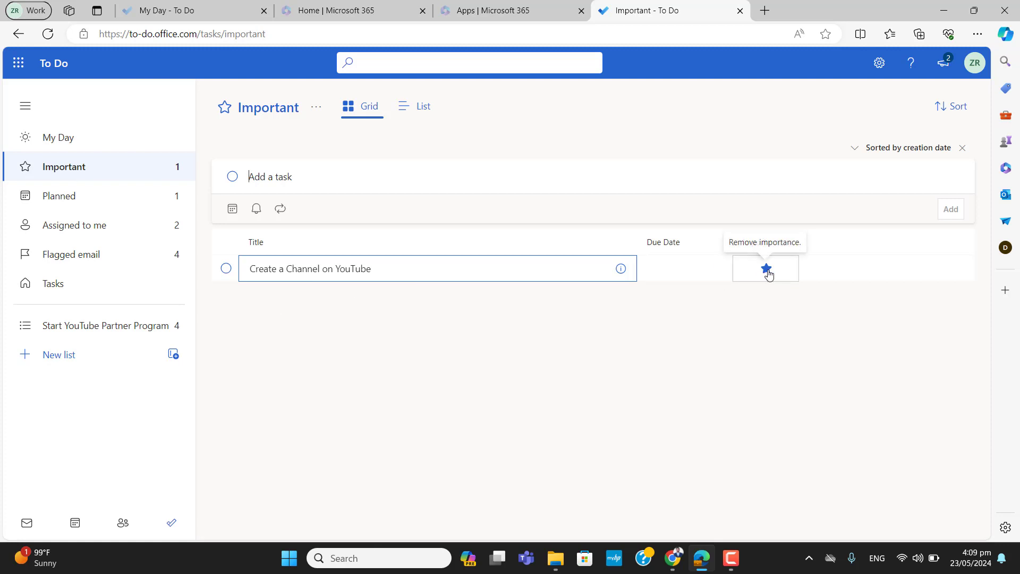
- Return to the Start YouTube Partner Program list and add the step "Buy a laptop" to the "Create a Channel on YouTube" task
click(117, 328)
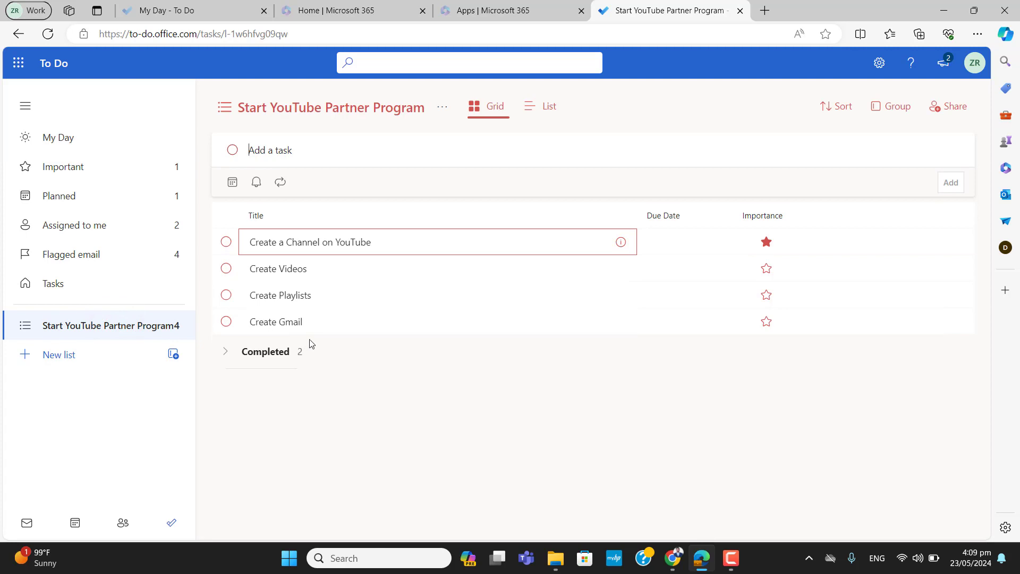
click(596, 277)
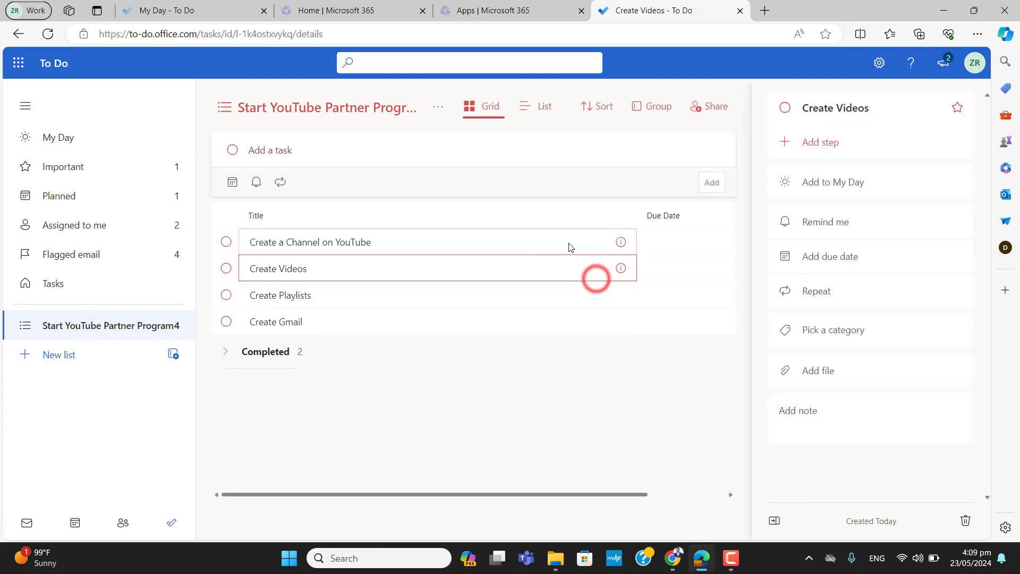
click(620, 242)
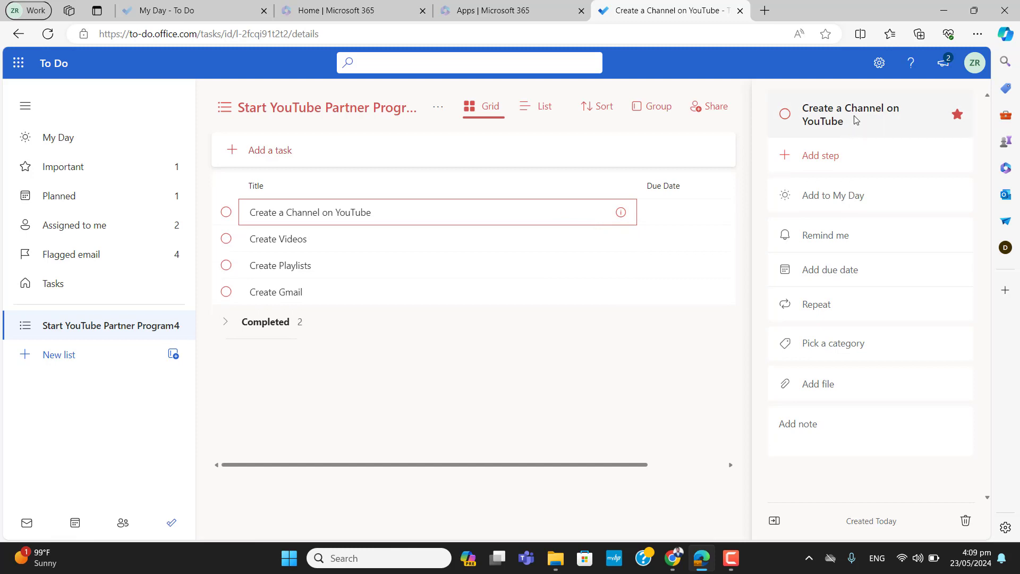
click(831, 155)
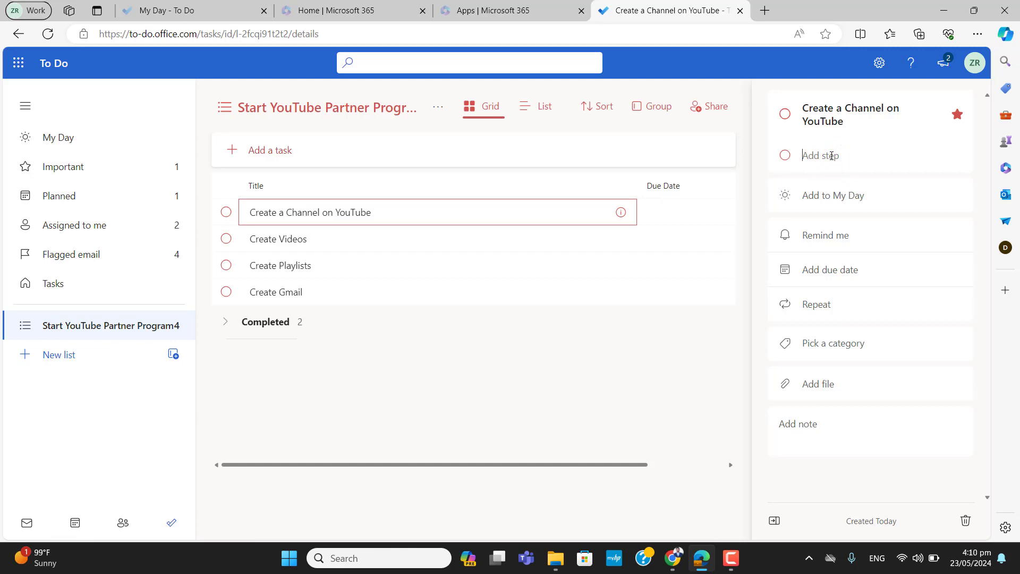
text(Im)
key(BackSpace)
key(BackSpace)
text(Buy a laptoip)
key(Return)
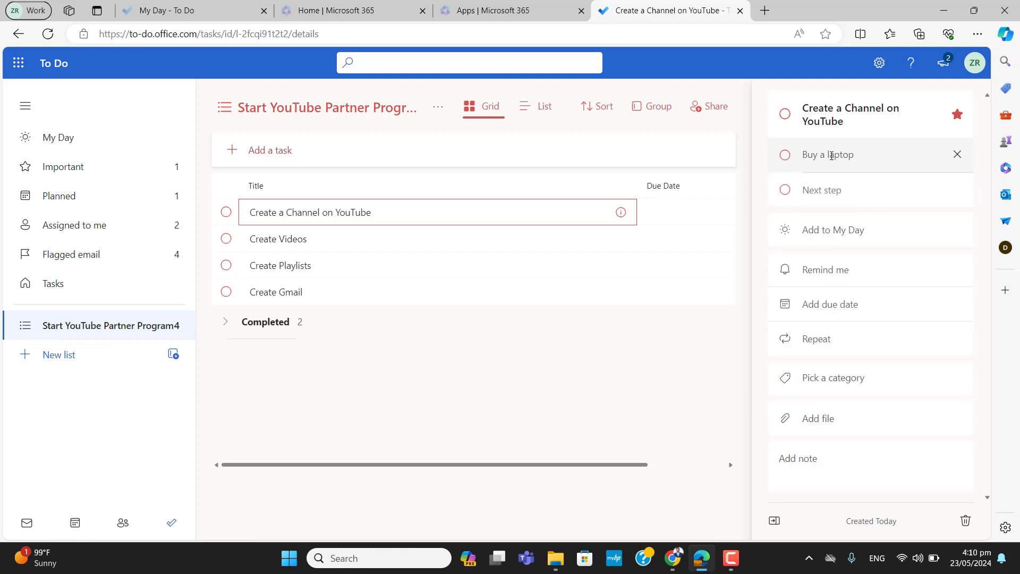
- Add the step "Buy a Microphone" to the "Create a Channel on YouTube" task
text(Buy a Microsofphone)
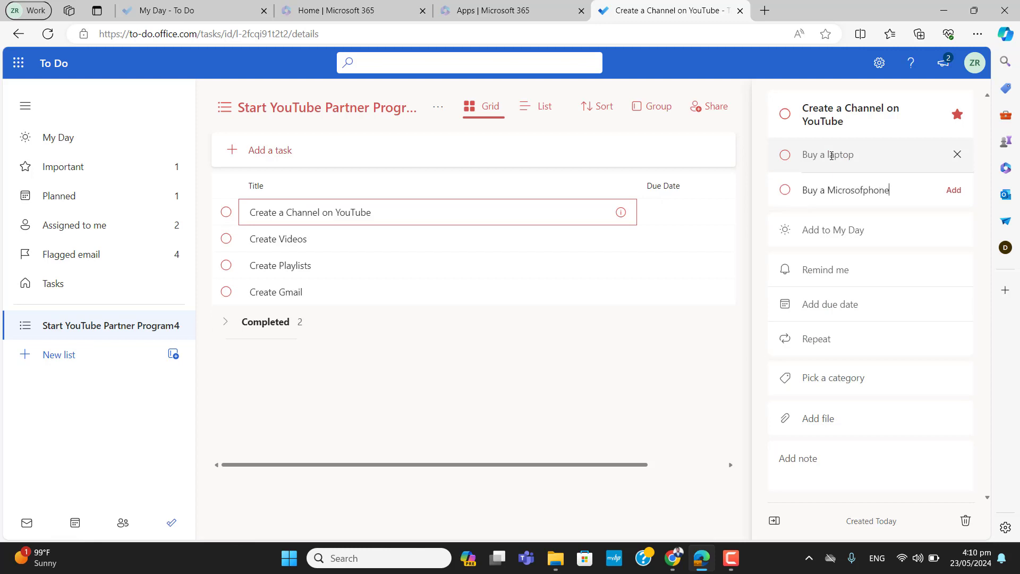
key(BackSpace)
key(BackSpace)
key(BackSpace)
key(BackSpace)
key(BackSpace)
key(BackSpace)
key(BackSpace)
key(BackSpace)
text(phone)
key(Return)
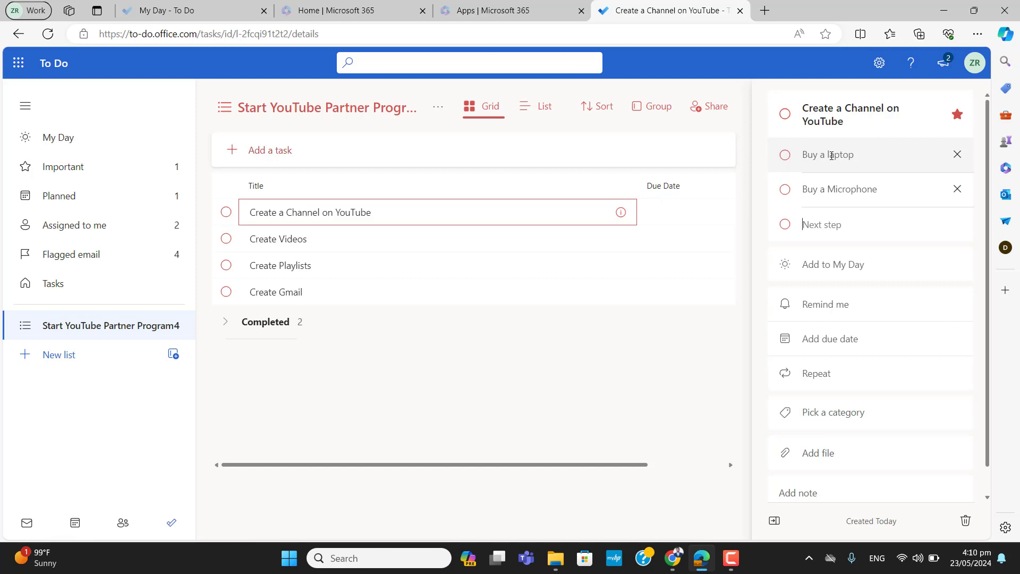
- Add the step "Get or setup a video recording Software" to the "Create a Channel on YouTube" task
text(get on)
key(BackSpace)
key(BackSpace)
key(BackSpace)
text(Get or setup a video recording Software)
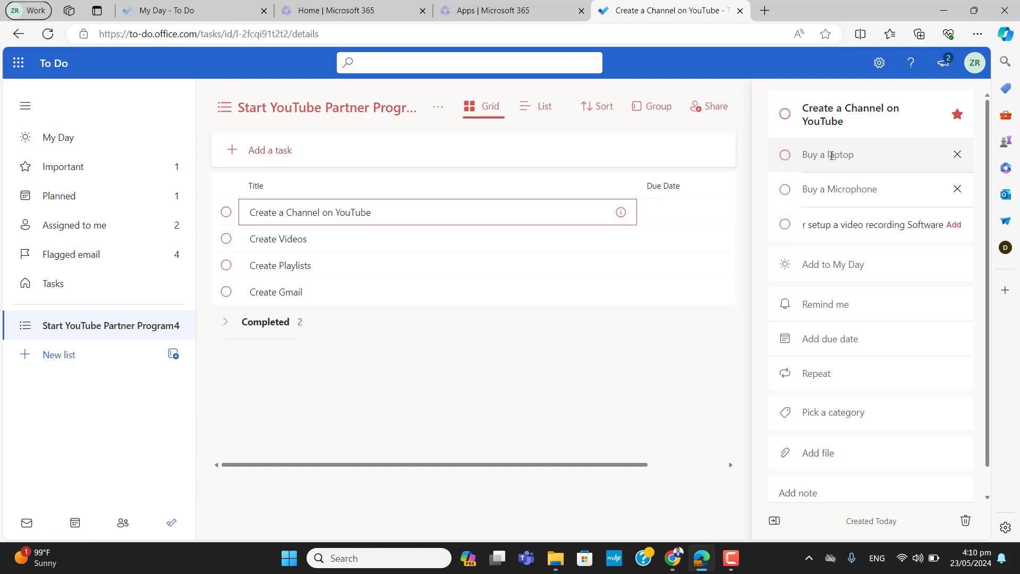
key(Return)
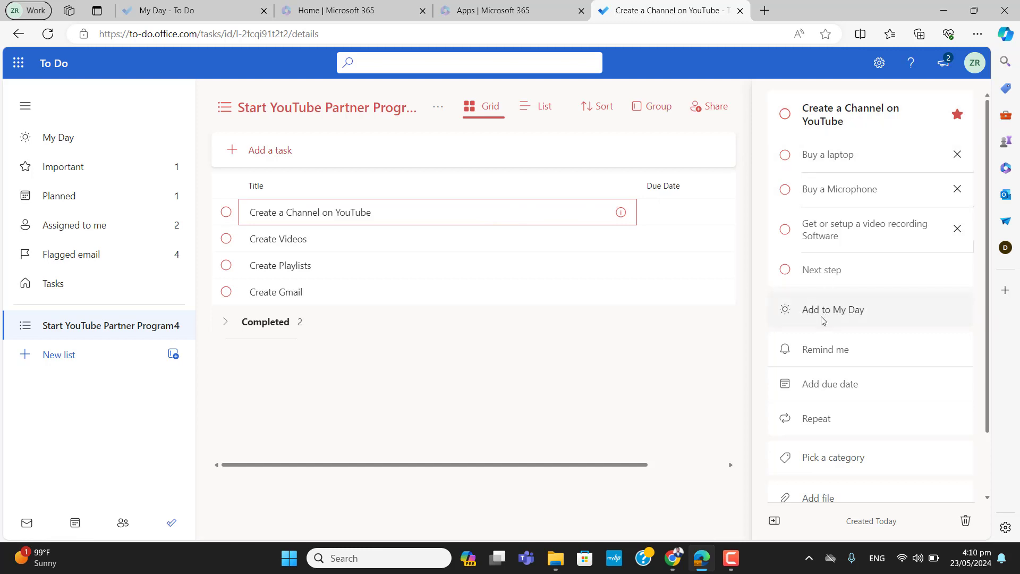
- Add the "Create a Channel on YouTube" task to My Day and check it in the My Day list
click(838, 317)
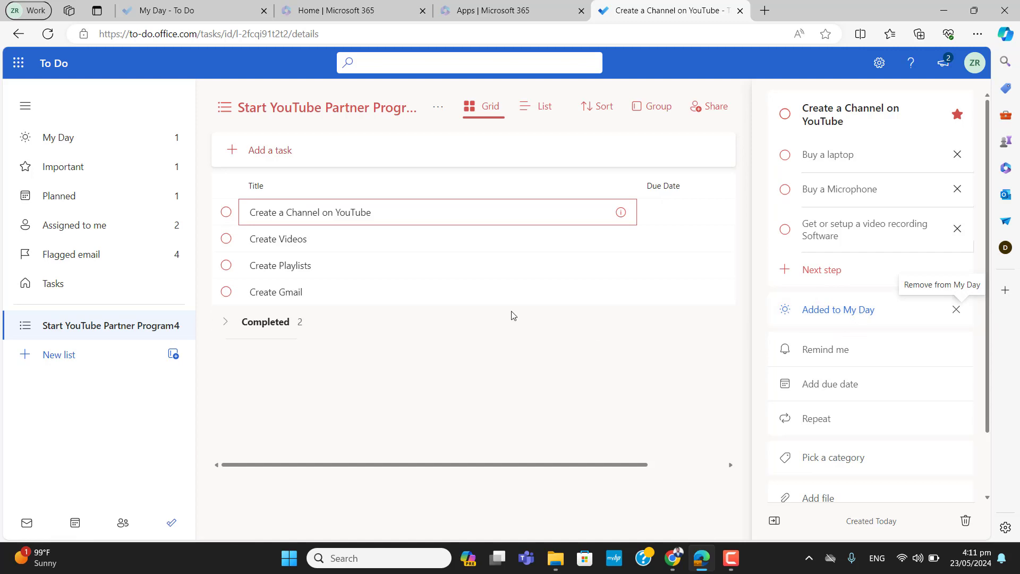
click(61, 141)
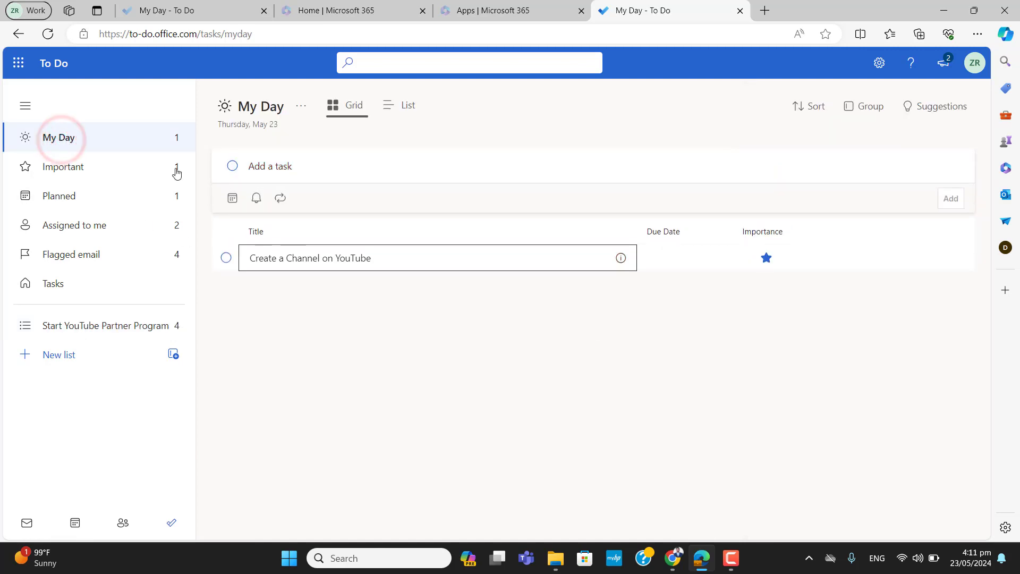
click(113, 332)
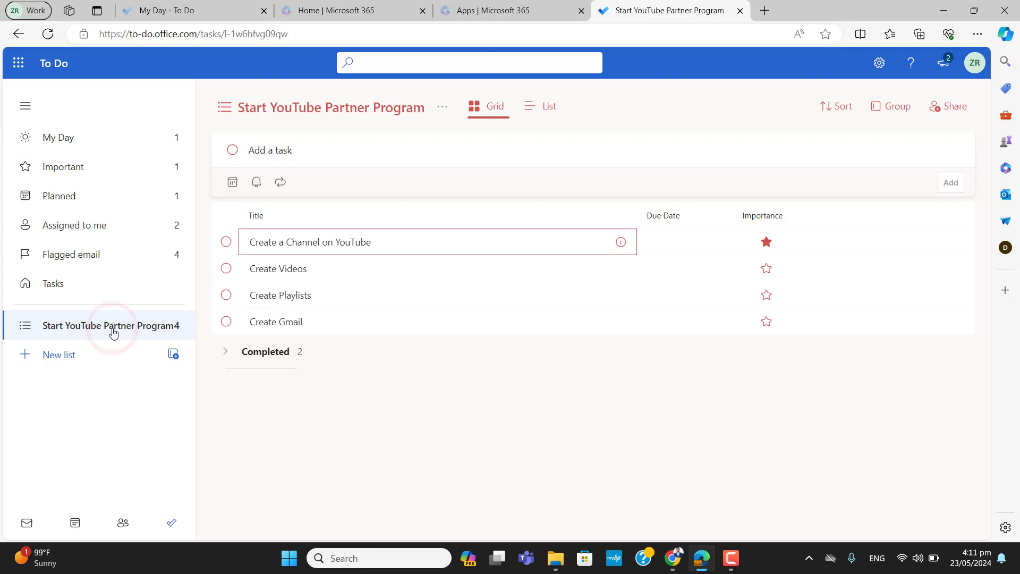
click(620, 242)
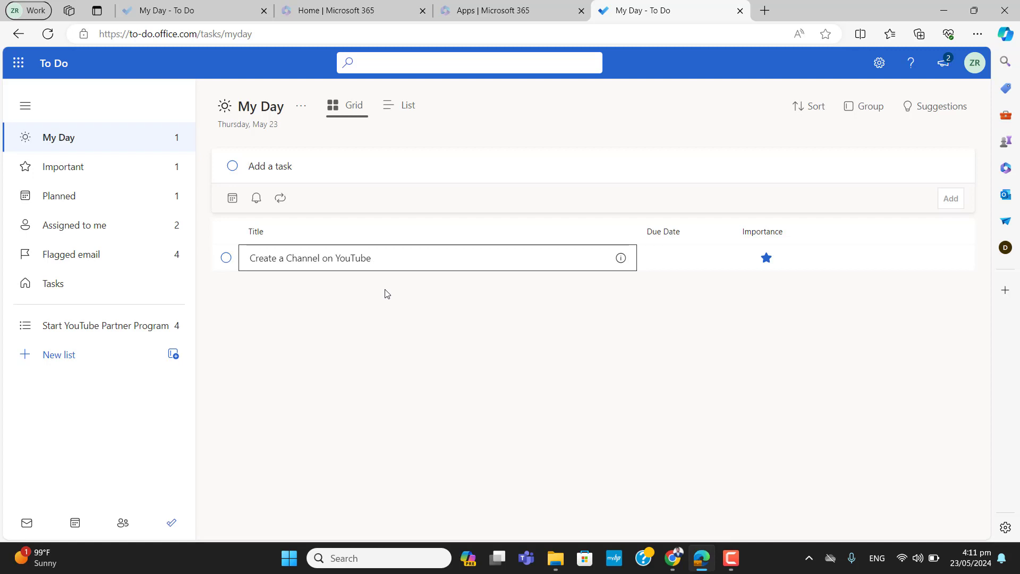
- Set a reminder on the "Create a Channel on YouTube" task for May 24, 2024 at 5:30 pm and allow the site's notifications
click(168, 326)
click(139, 326)
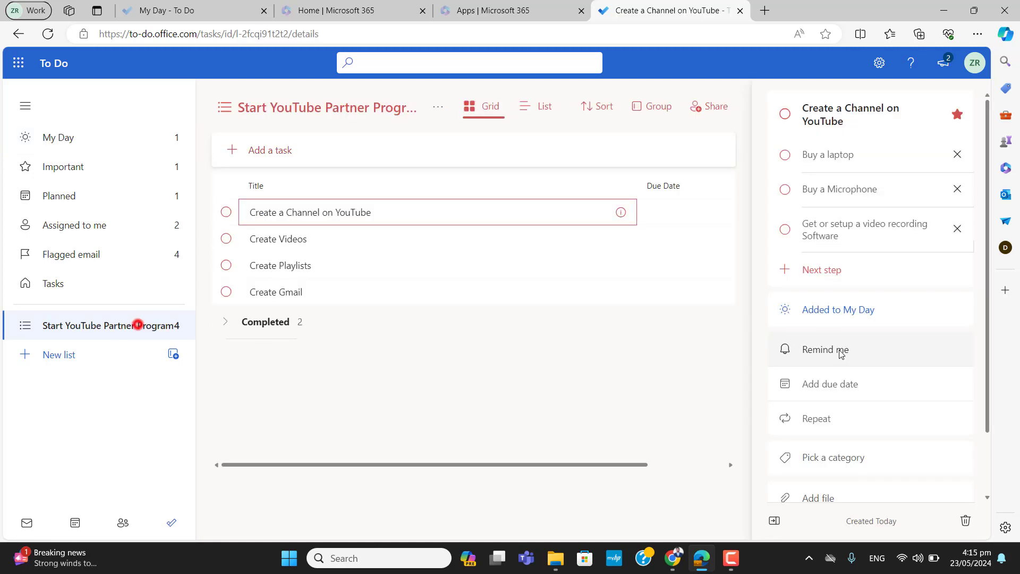
click(838, 350)
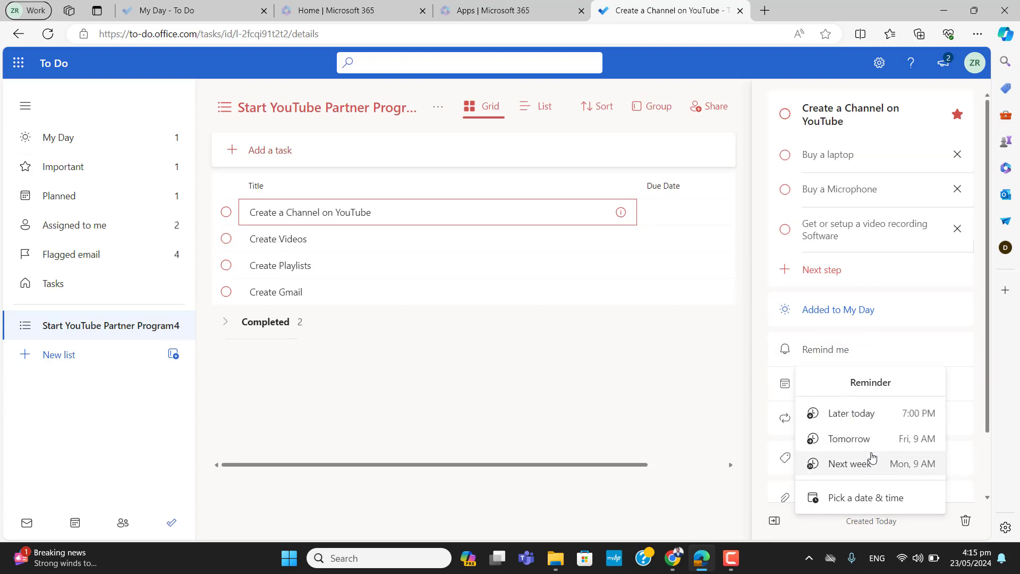
click(856, 498)
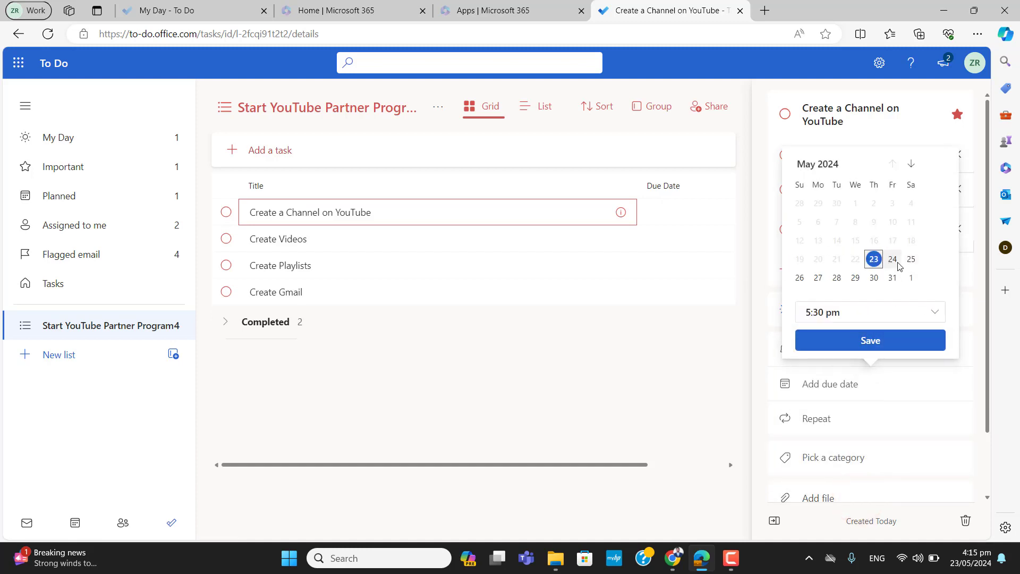
click(897, 260)
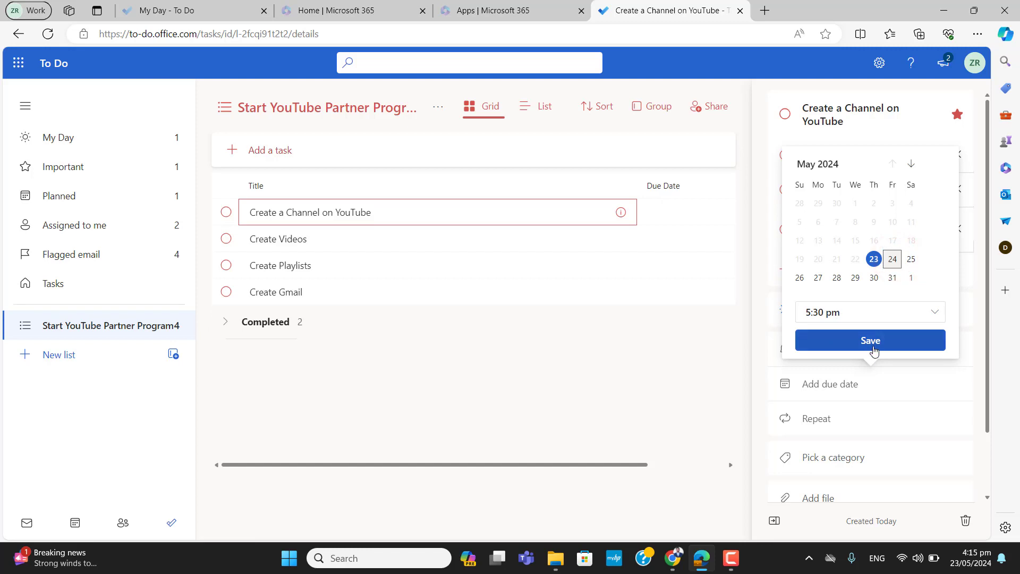
click(897, 314)
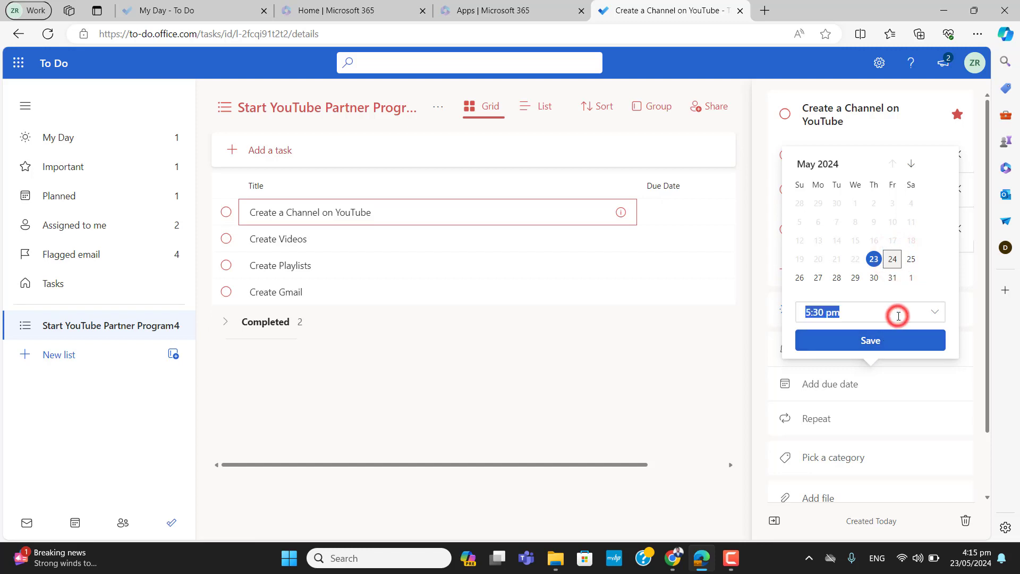
click(856, 345)
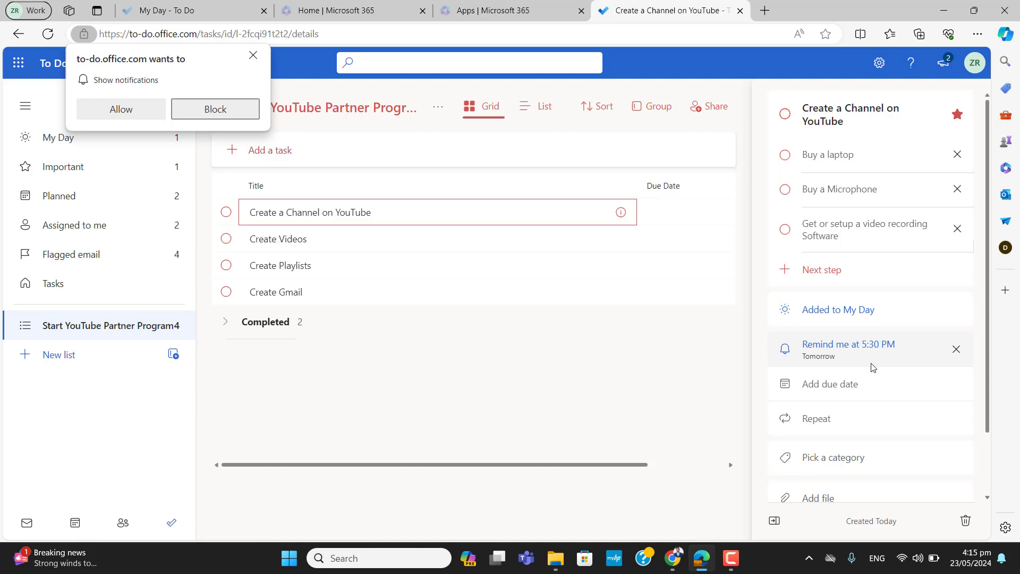
click(127, 108)
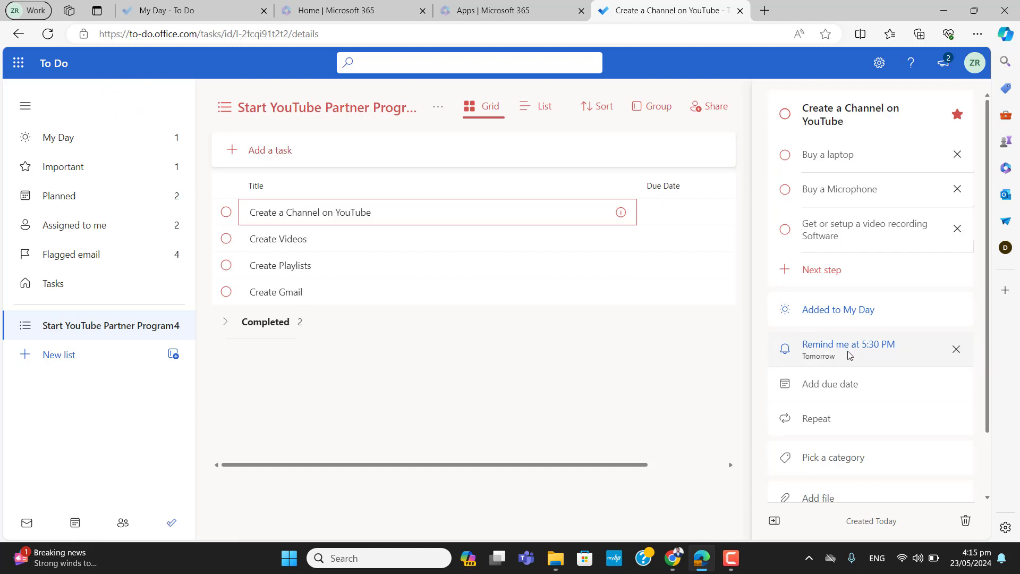
- Set the due date of the "Create a Channel on YouTube" task to next week, Monday
click(849, 384)
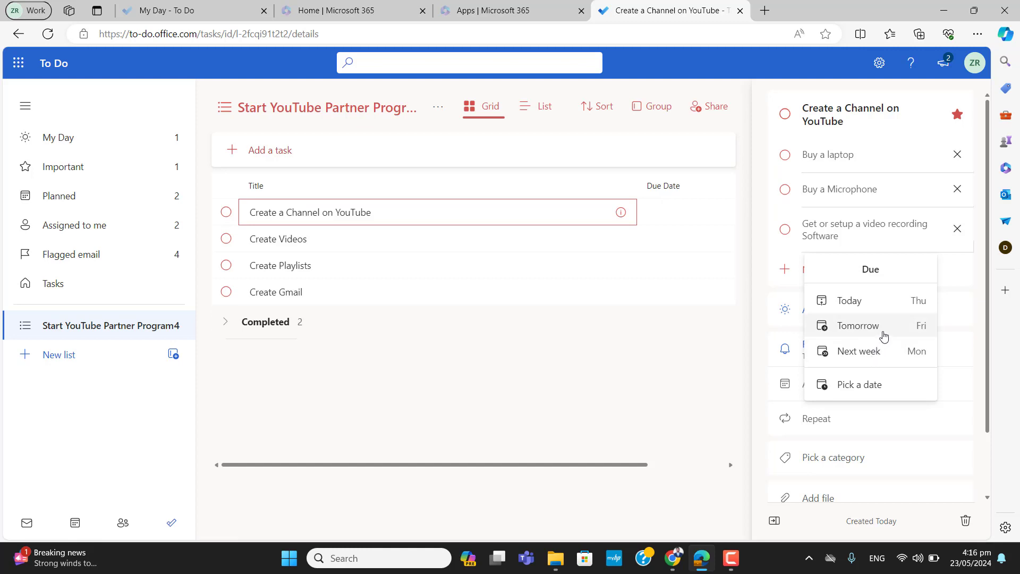
click(879, 411)
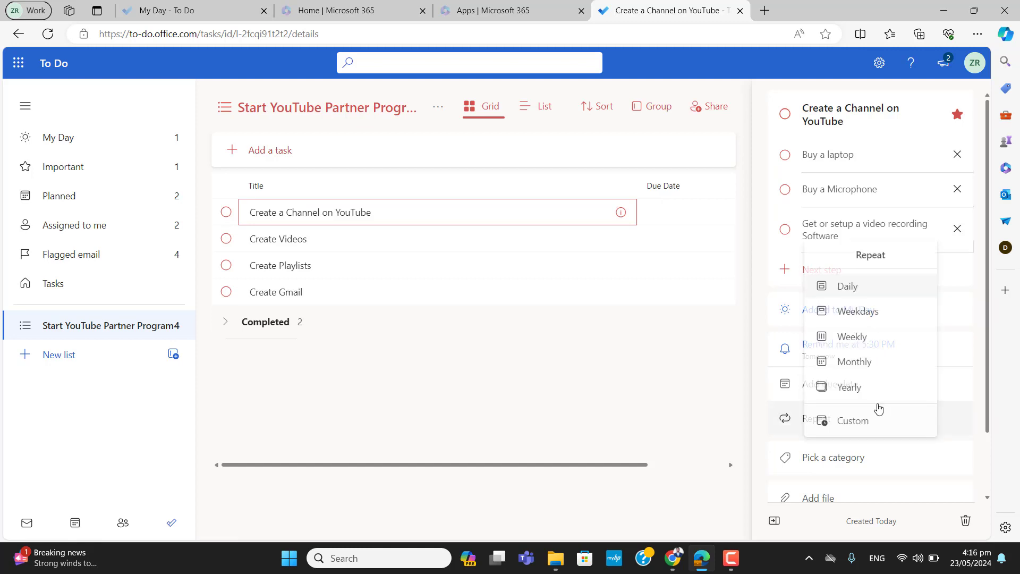
click(785, 384)
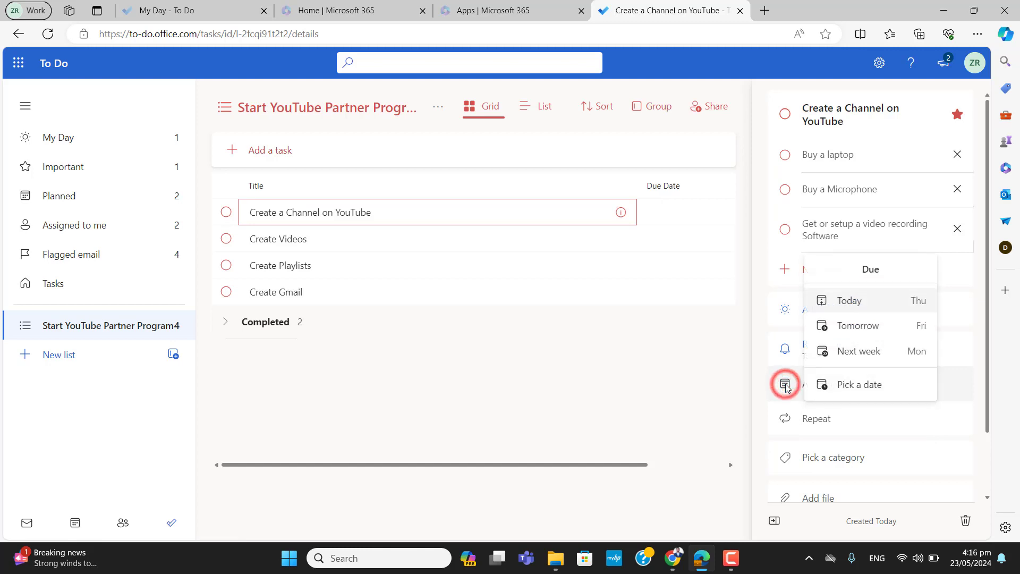
click(877, 352)
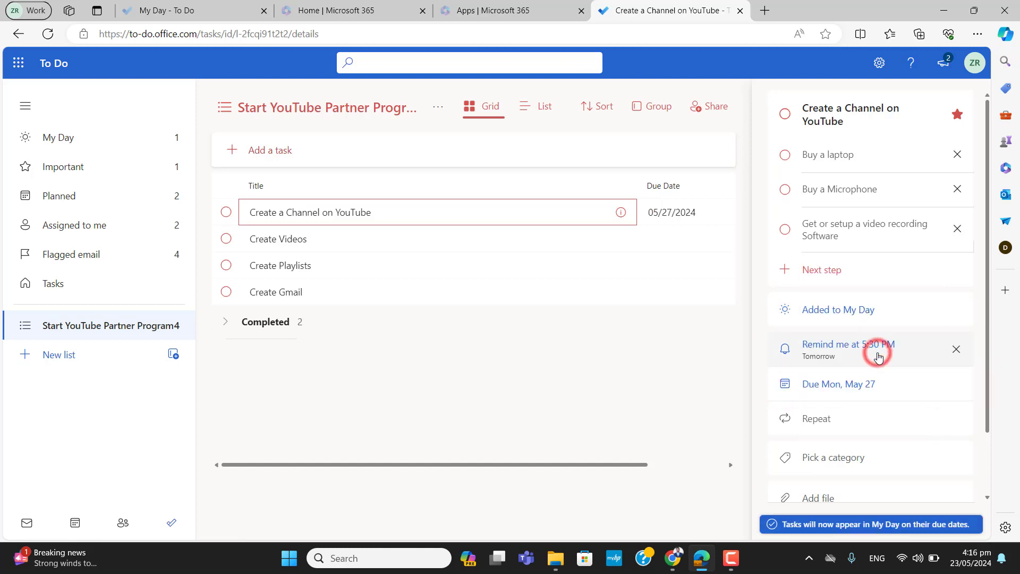
- Set the due date of the "Create a Channel on YouTube" task to May 30, 2024 and make it repeat weekly
click(845, 386)
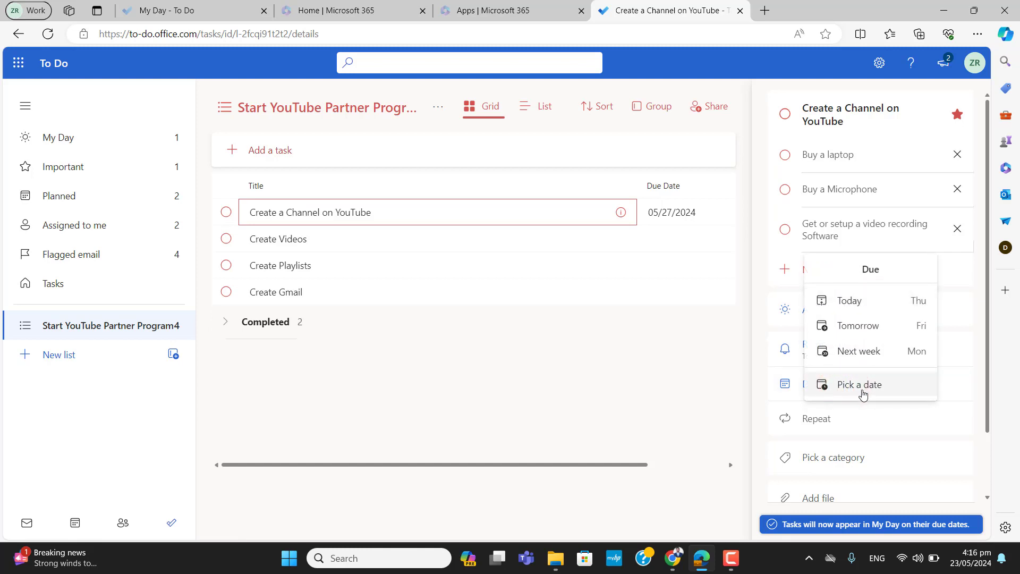
click(863, 391)
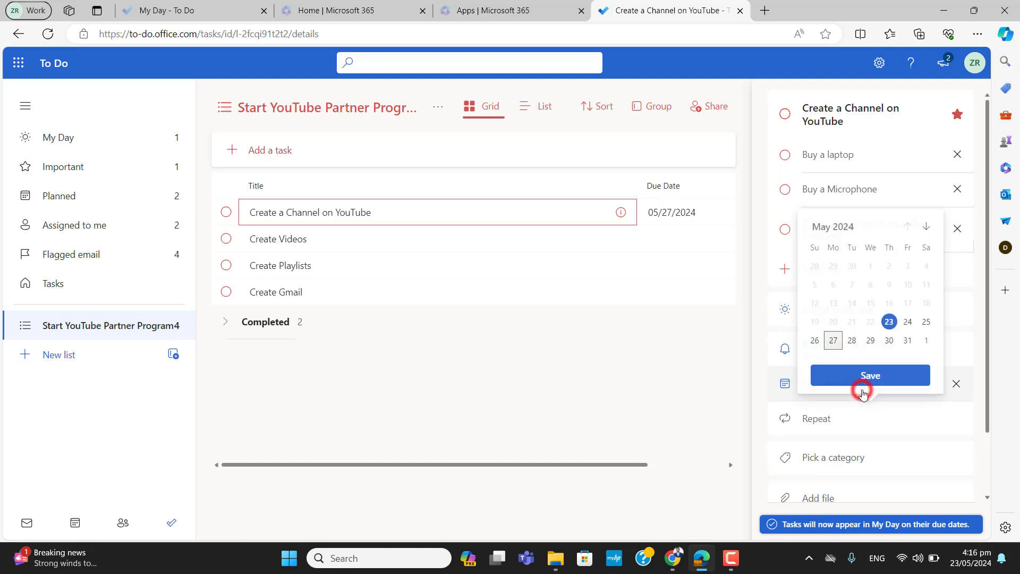
click(890, 341)
click(884, 376)
click(845, 418)
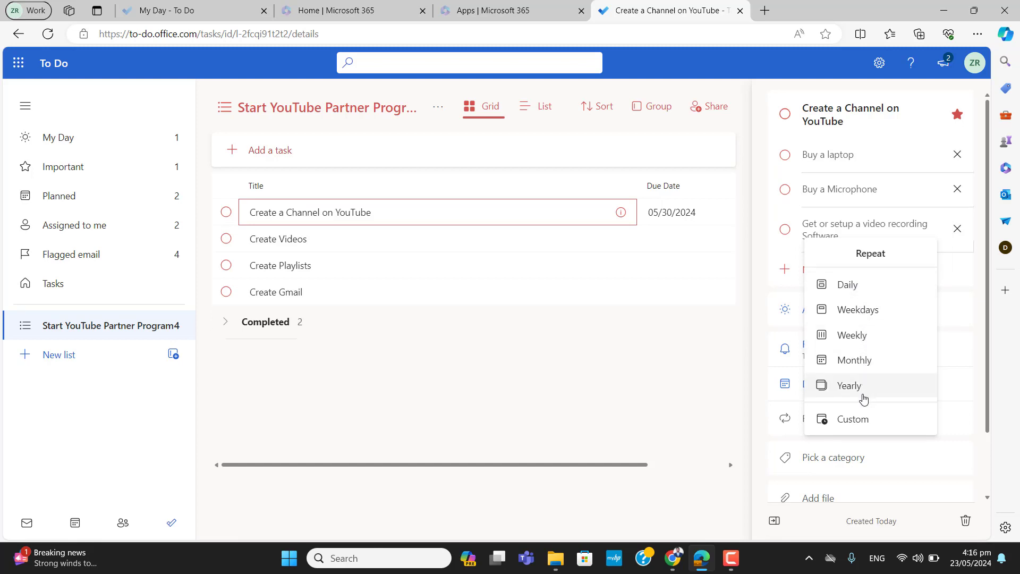
click(864, 335)
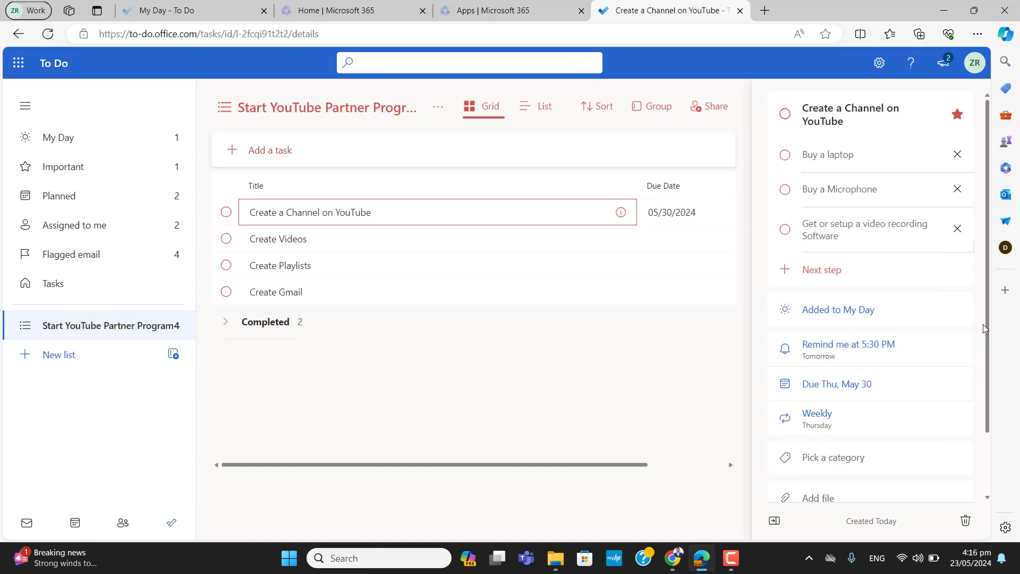
- Assign the Red category to the "Create a Channel on YouTube" task and check the file attachment dialog without attaching anything
scroll(987, 325, down, 2)
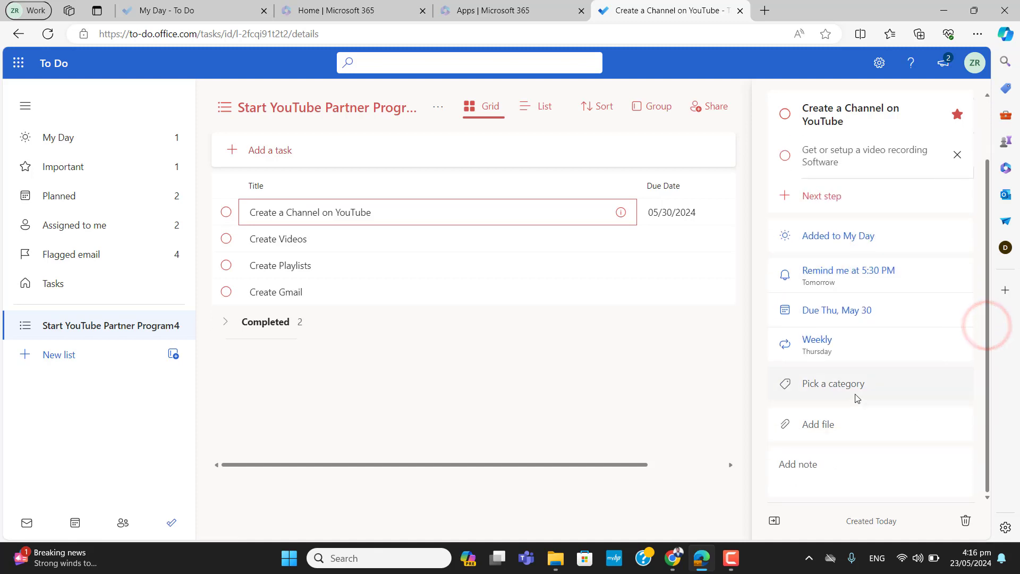
click(837, 383)
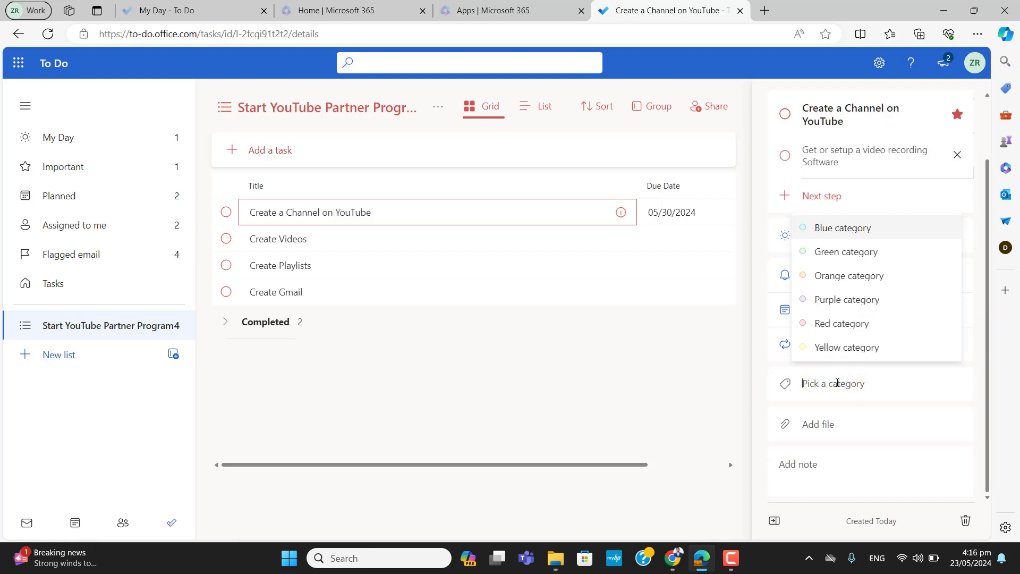
click(848, 325)
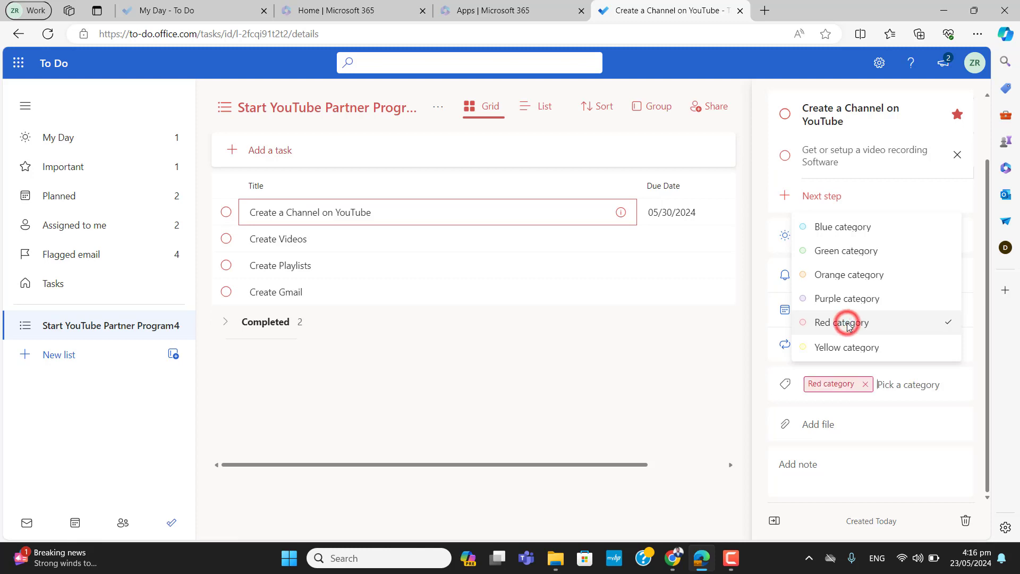
click(824, 434)
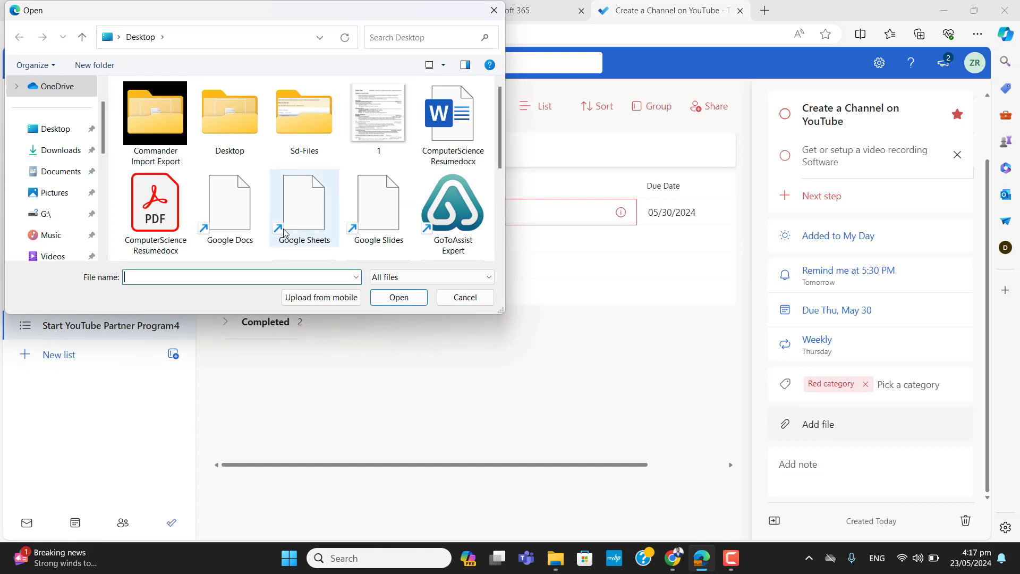
click(471, 297)
- Add the note "Complete prerequisites in two days and start the task" to the "Create a Channel on YouTube" task
click(808, 468)
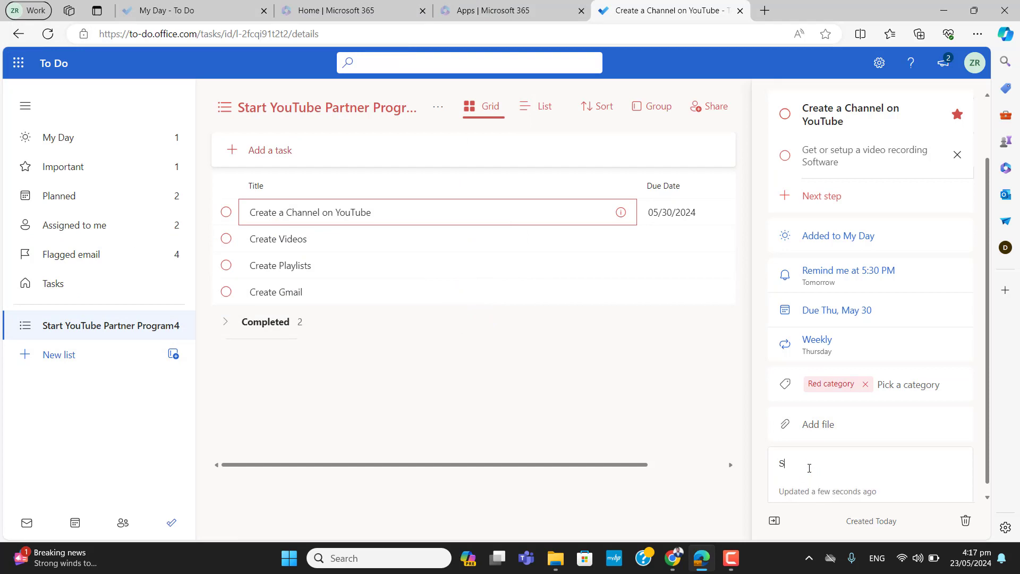
text(Suggest channel name, )
text(cataogry )
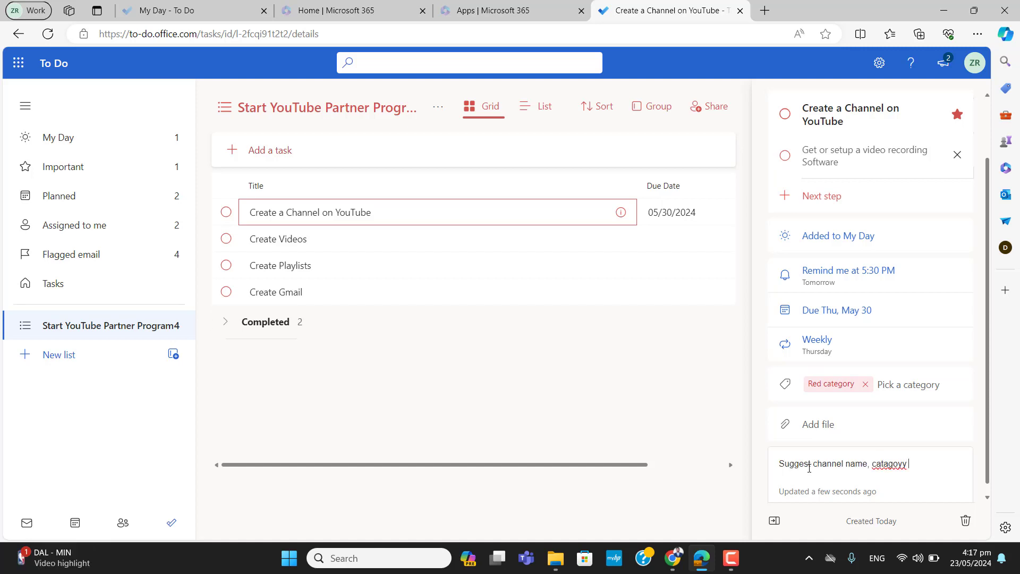
text(Complete prerequisites in two da)
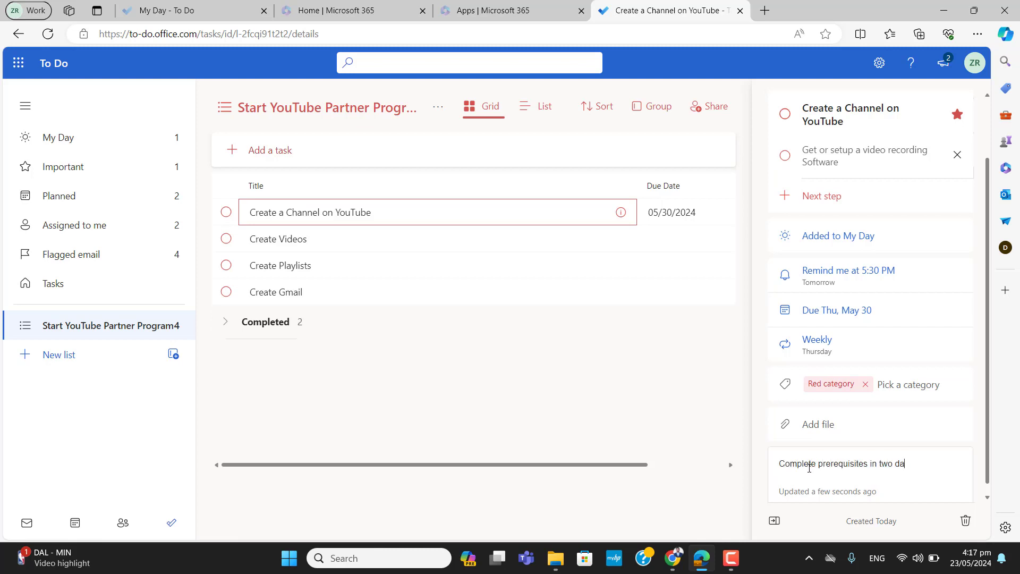
text(ys and start the task)
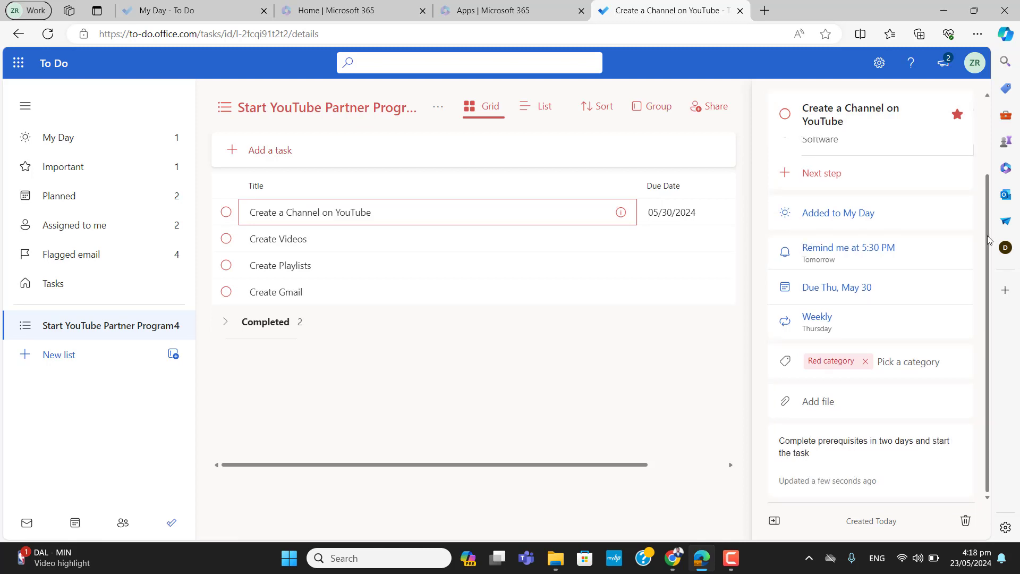
scroll(989, 237, up, 1)
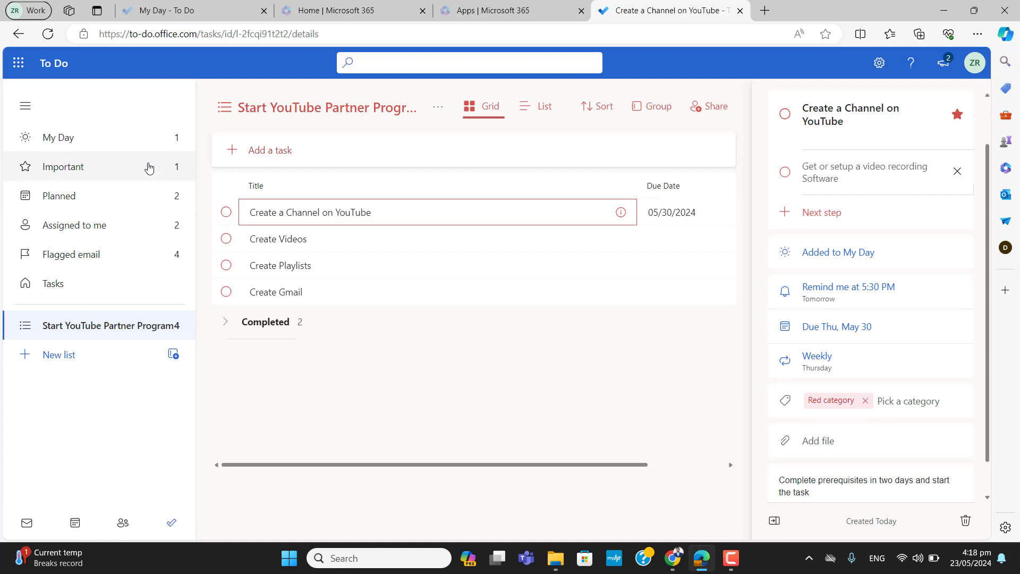
- Compare the grid and list views of the "Start YouTube Partner Program" tasks and leave the list view active
click(142, 201)
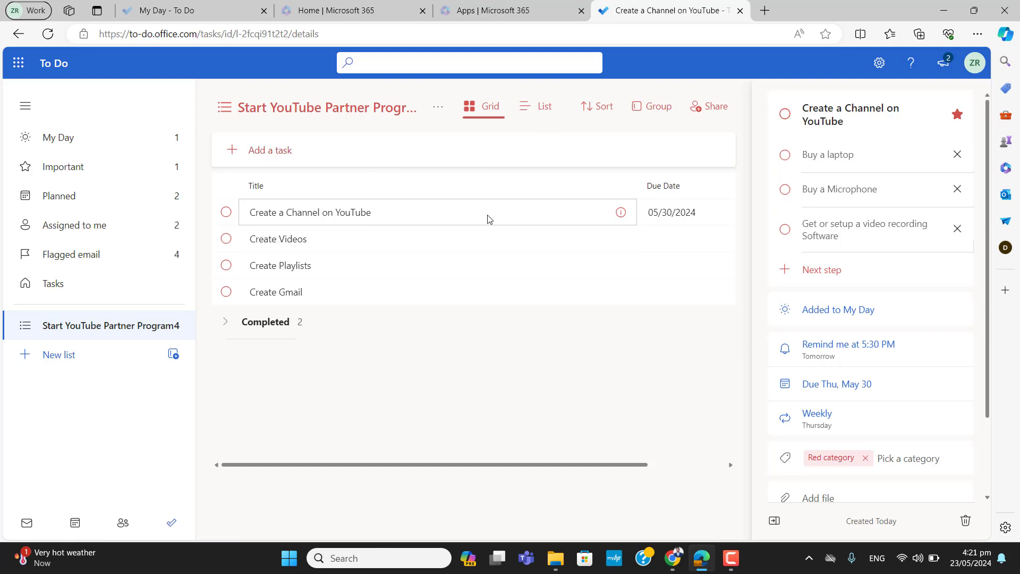
click(542, 109)
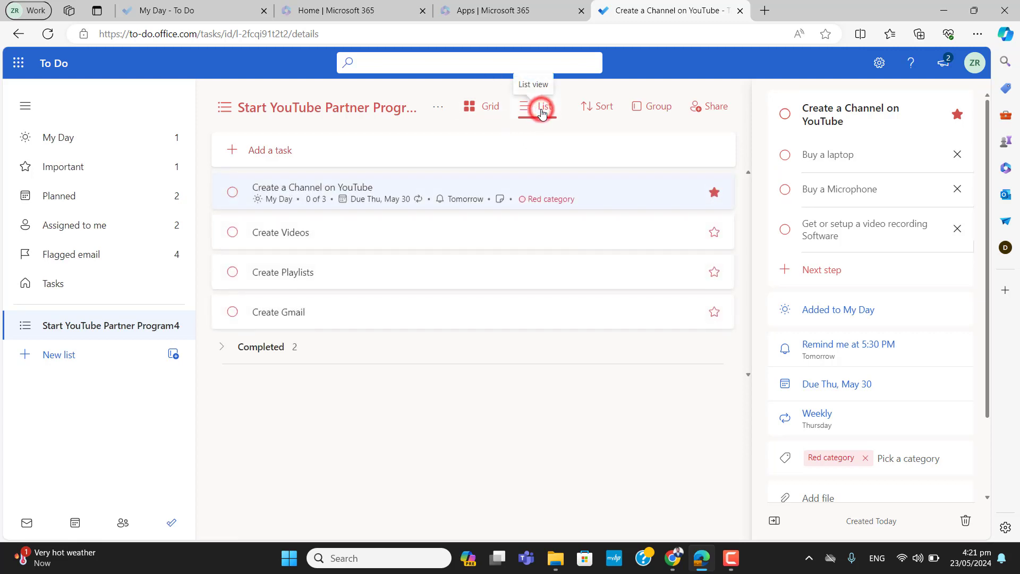
click(474, 107)
click(534, 108)
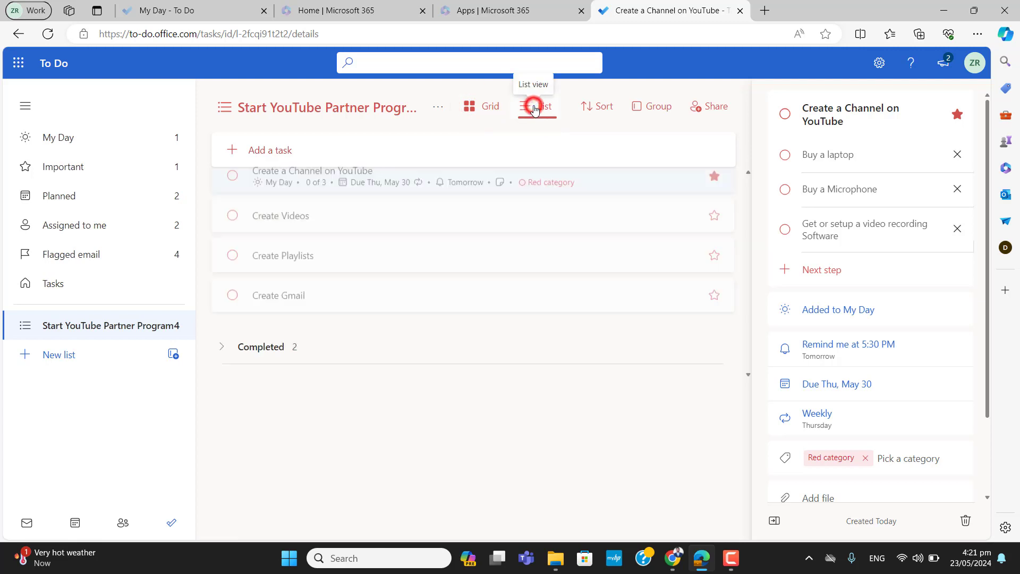
click(486, 107)
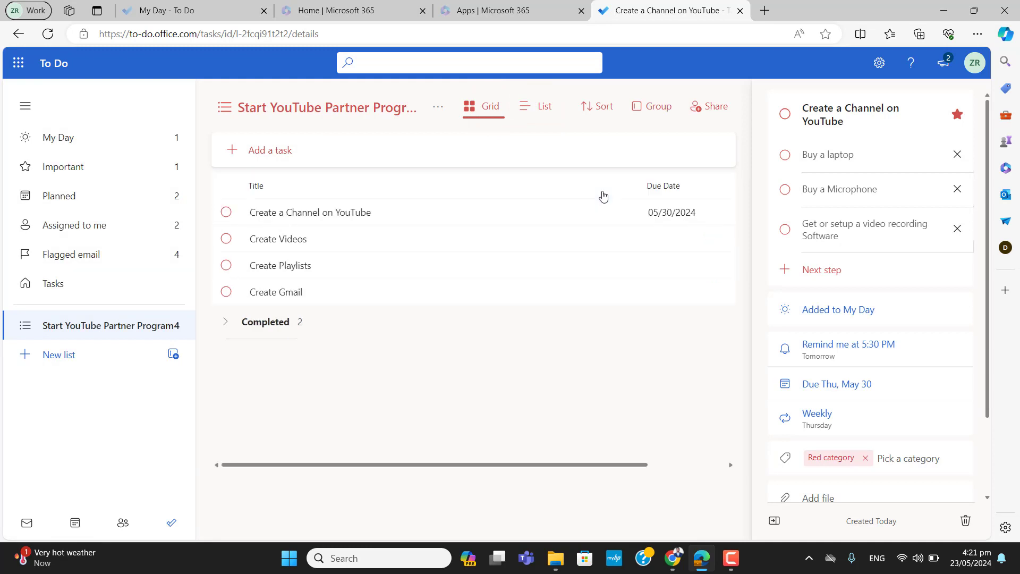
click(535, 107)
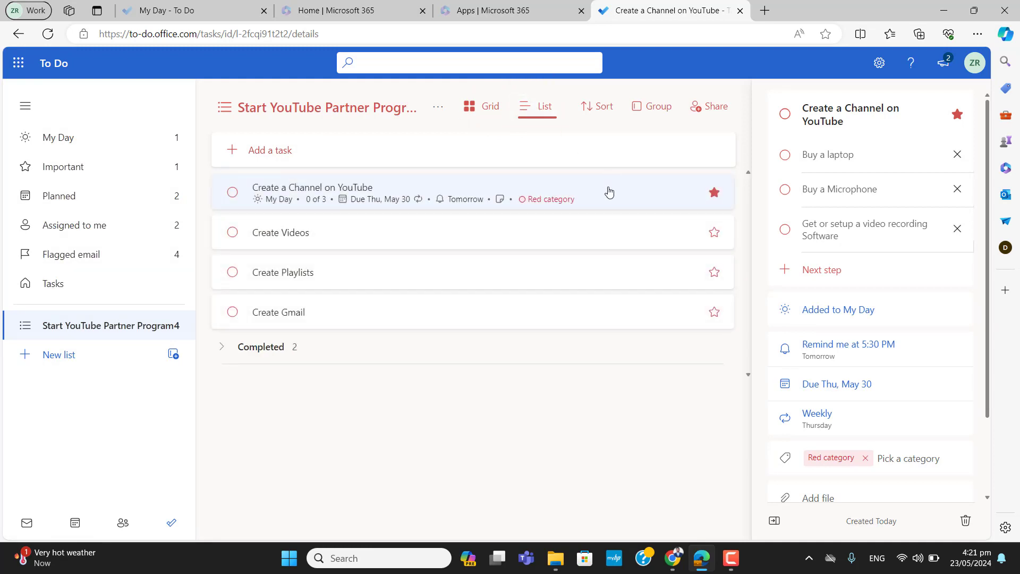
- Examine the available actions for the "Create a Channel on YouTube" task, including moving, copying and deleting it, without applying any
right_click(609, 192)
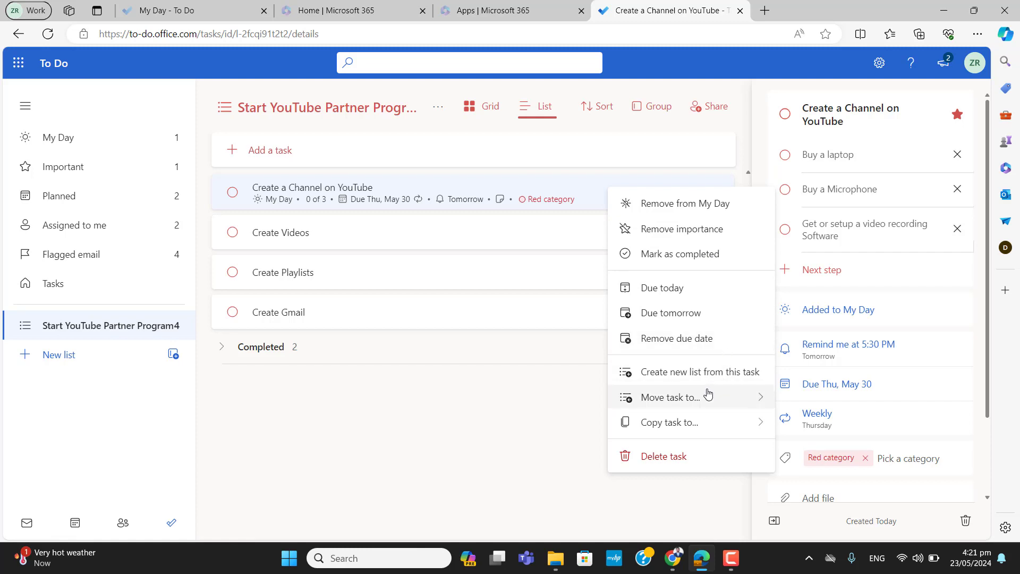
mouse_move(712, 397)
mouse_move(706, 425)
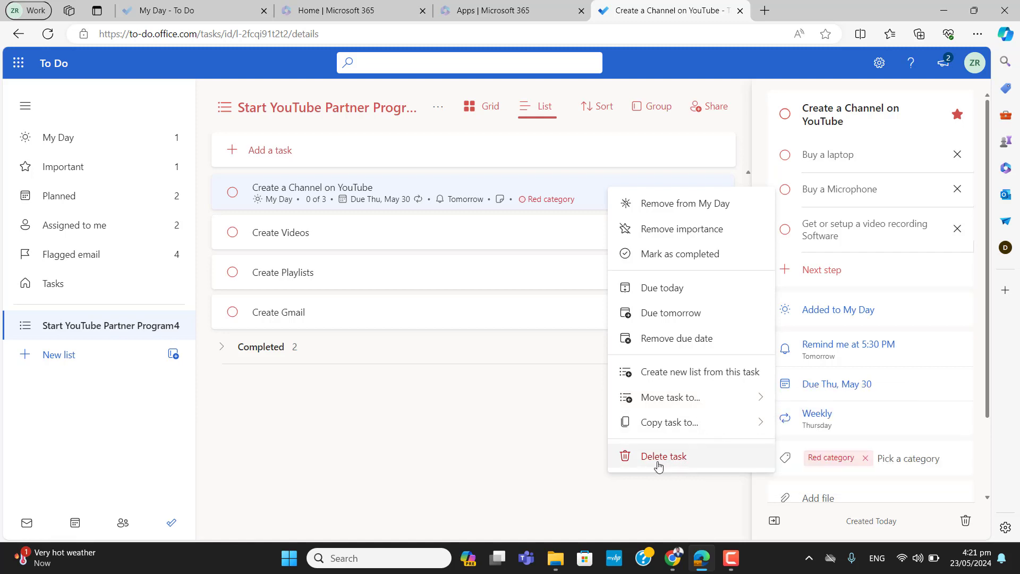
click(564, 480)
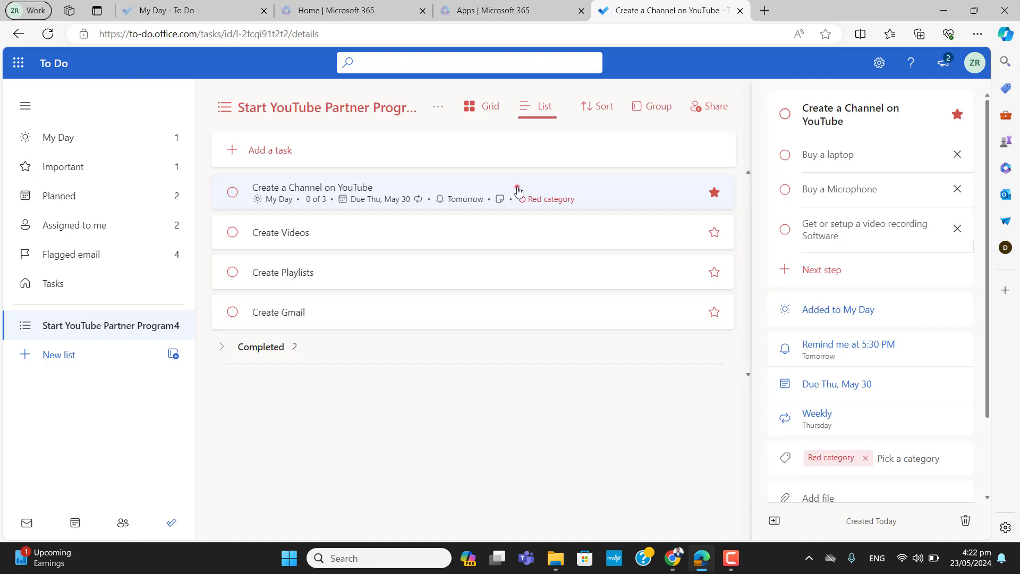
- Reorder the "Create a Channel on YouTube" task to just below "Create Videos" and sort the list by importance
drag(518, 190, 515, 250)
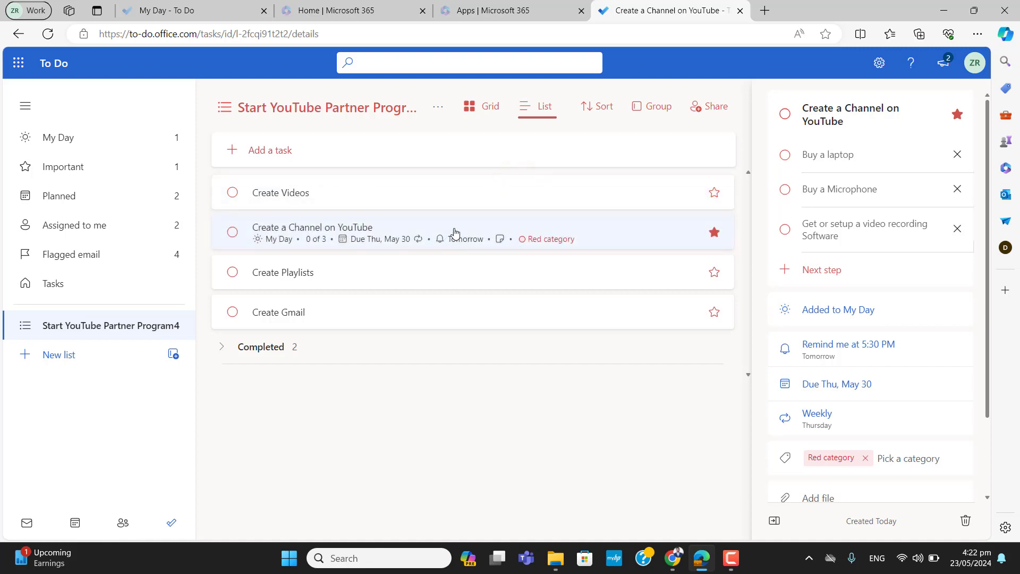
drag(462, 221, 457, 302)
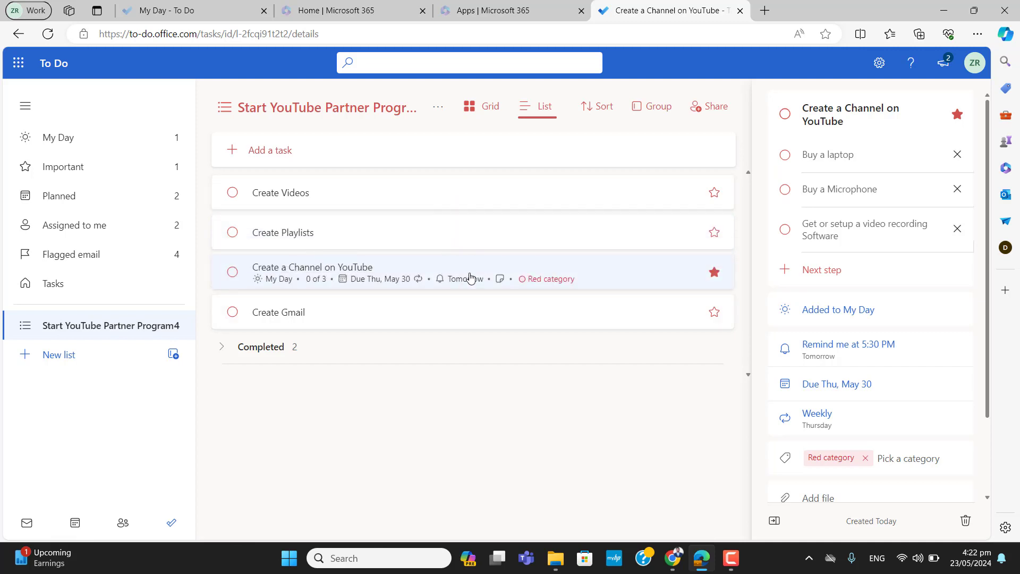
drag(472, 261, 480, 196)
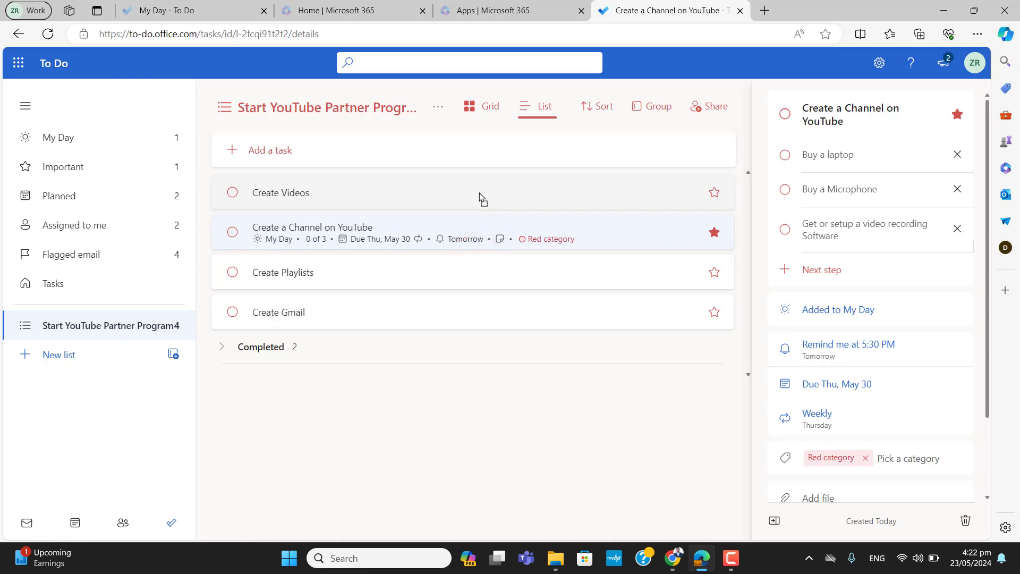
click(591, 117)
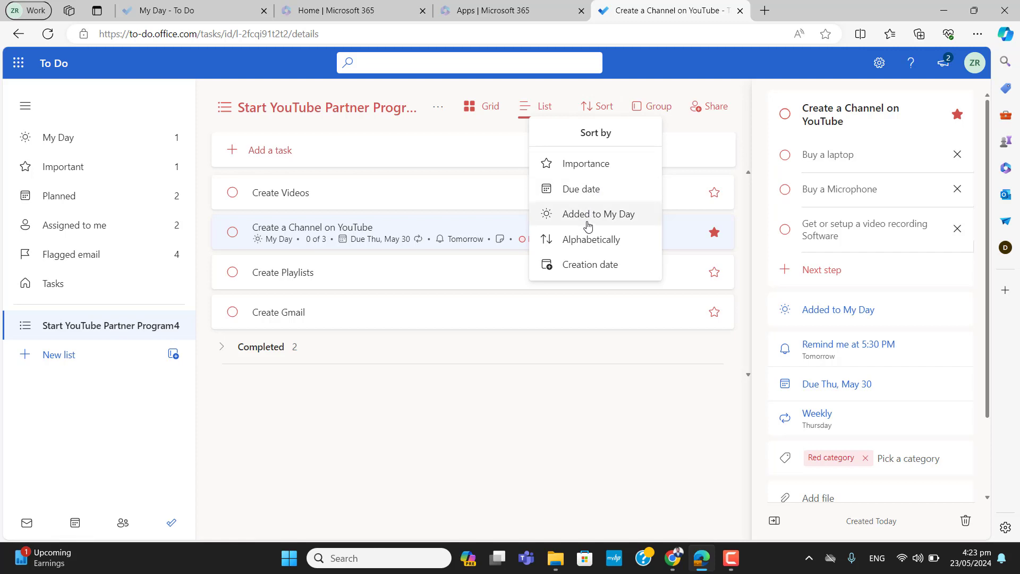
click(577, 168)
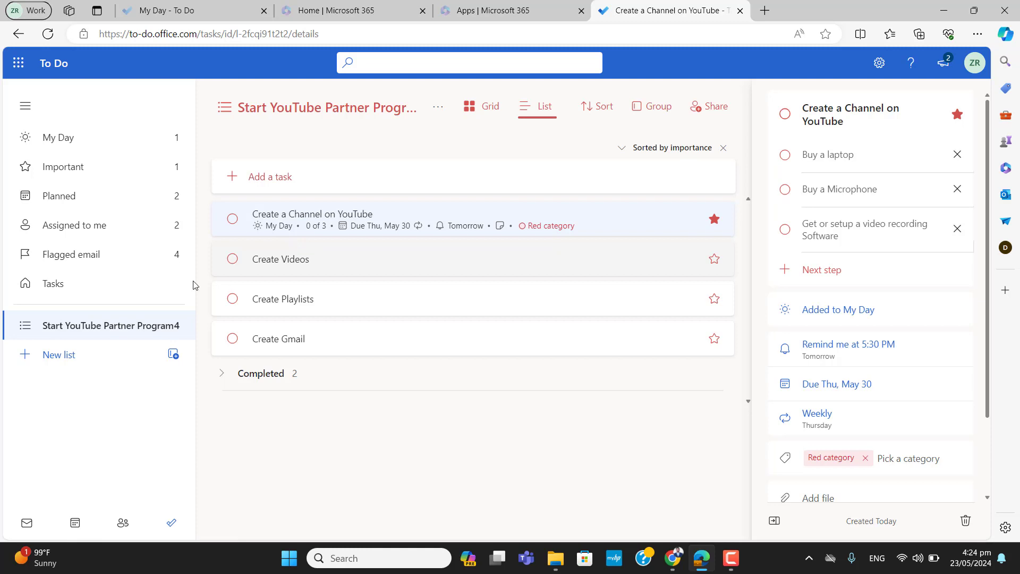
- Create a new list named "Content gathering"
click(74, 355)
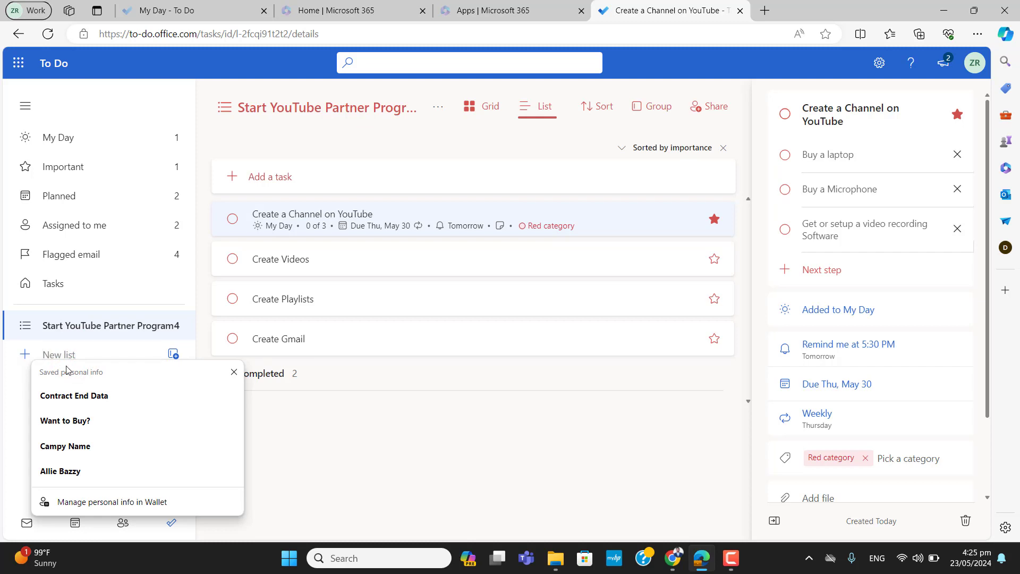
text(Gather the)
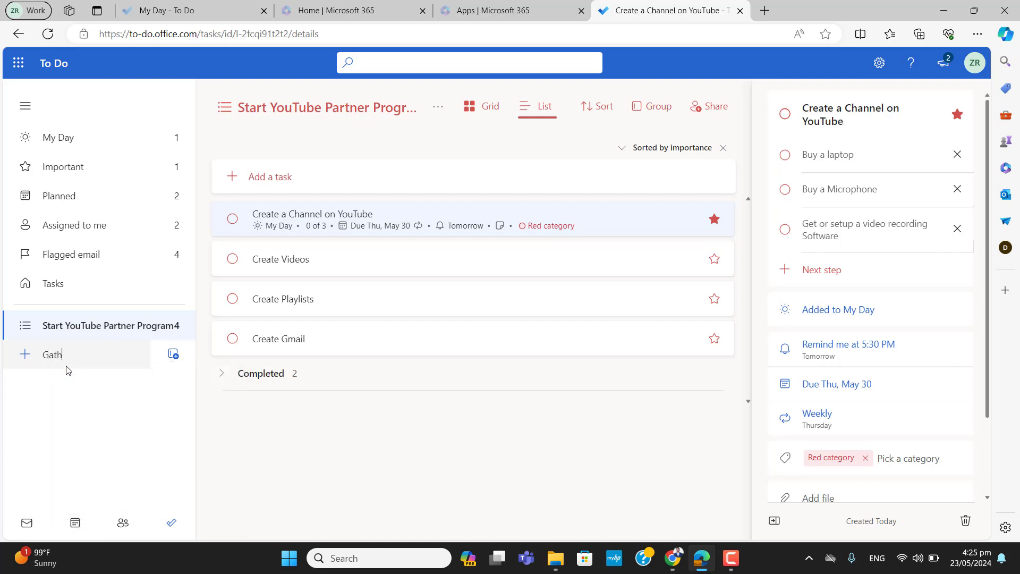
key(BackSpace)
key(BackSpace)
key(BackSpace)
key(BackSpace)
key(BackSpace)
key(BackSpace)
key(BackSpace)
key(BackSpace)
key(BackSpace)
key(BackSpace)
key(BackSpace)
text(C)
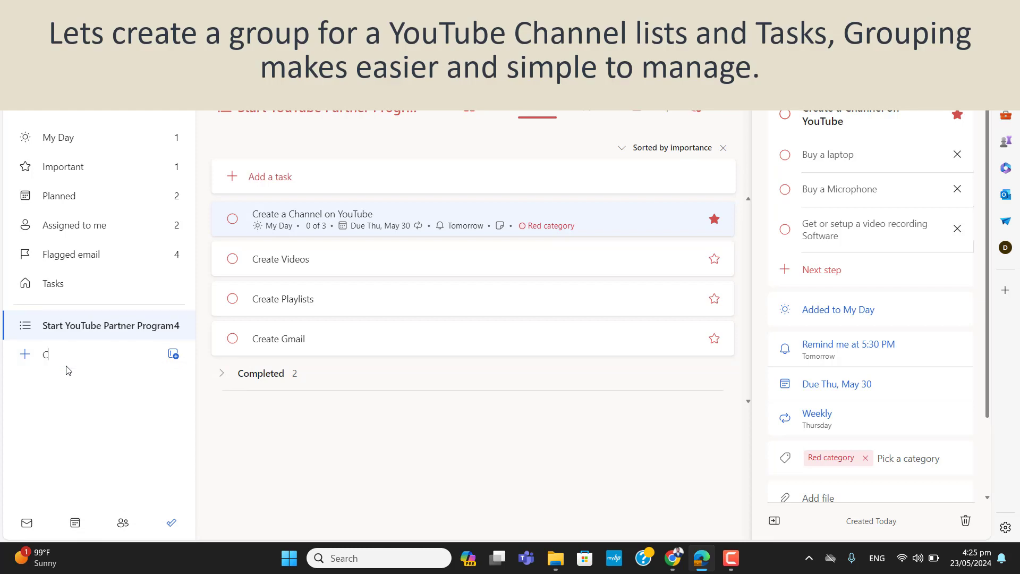
text(ontent gathering)
key(Return)
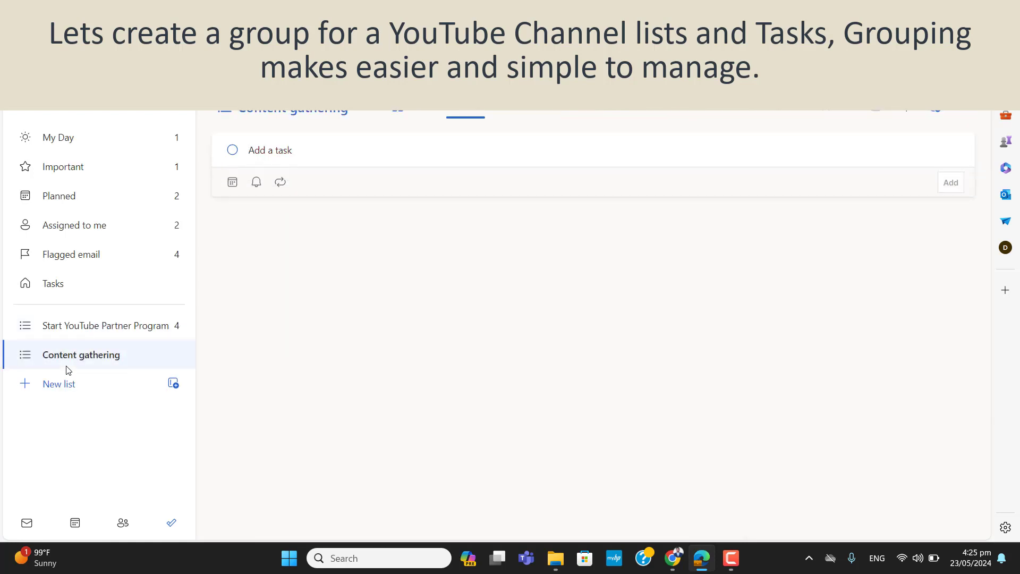
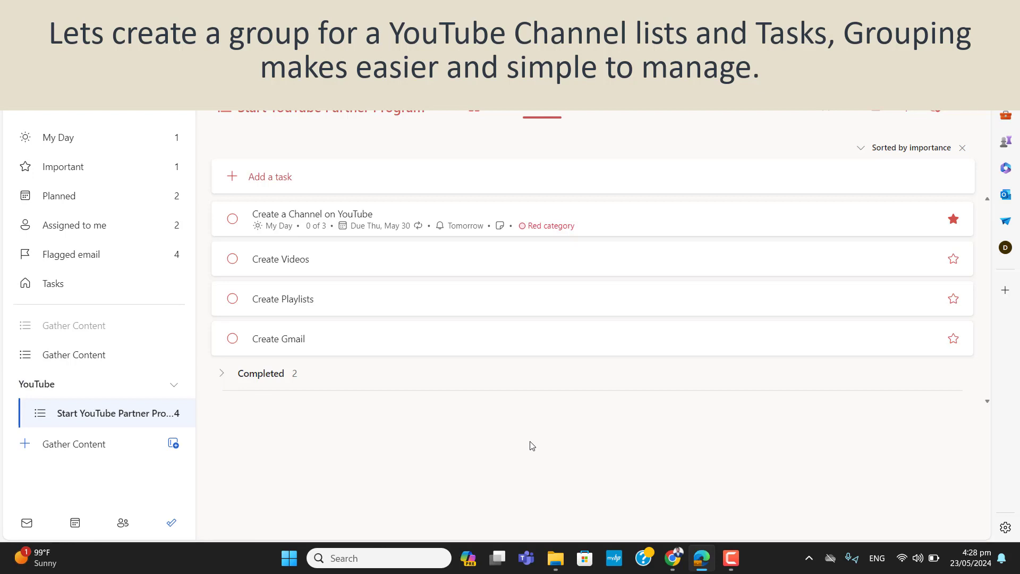
click(731, 557)
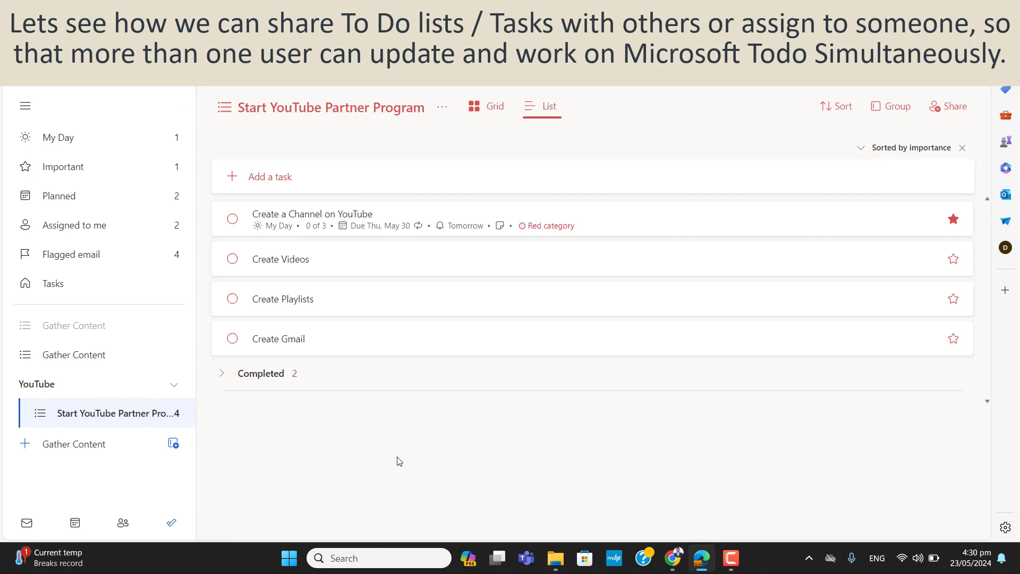
- Share the "Start YouTube Partner Program" list by creating an invitation link for it
right_click(132, 419)
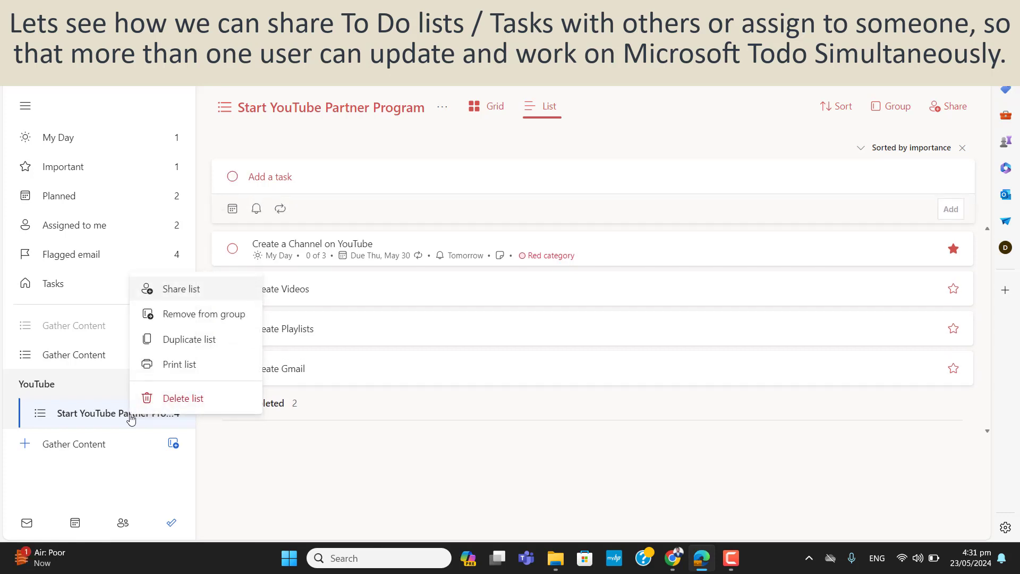
click(193, 298)
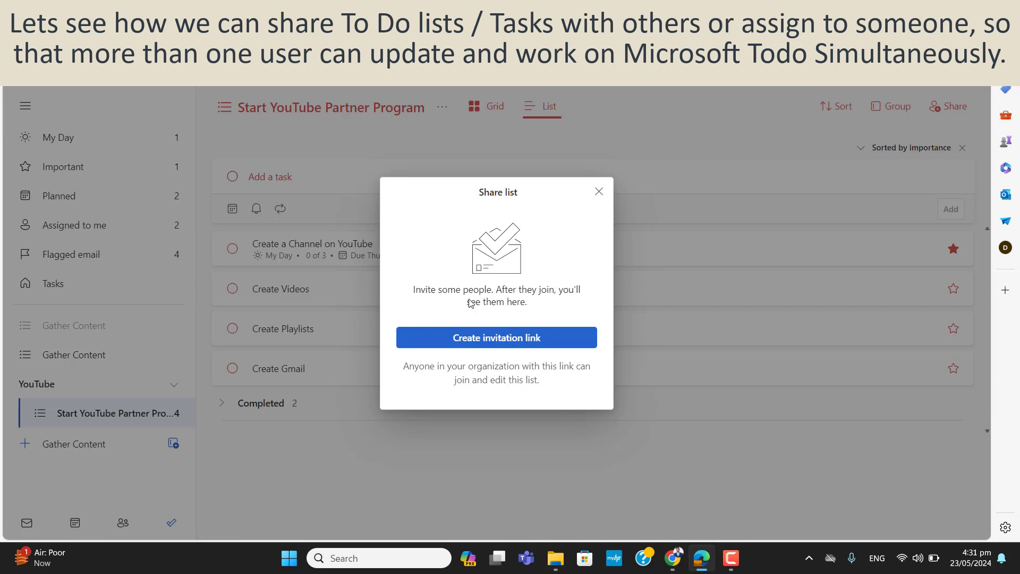
click(476, 339)
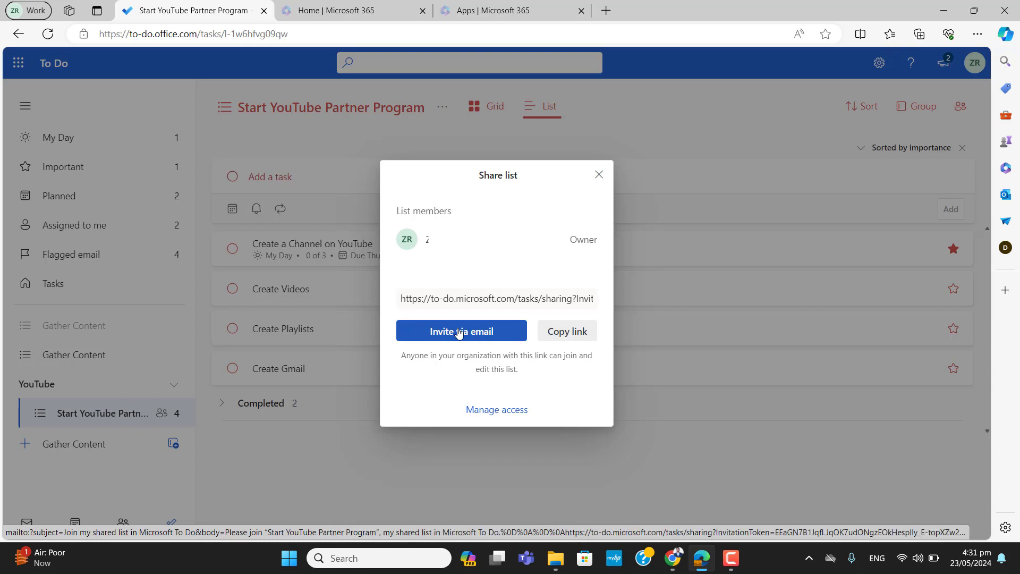
- Copy the invitation link of the "Start YouTube Partner Program" list and close its sharing dialog
click(570, 333)
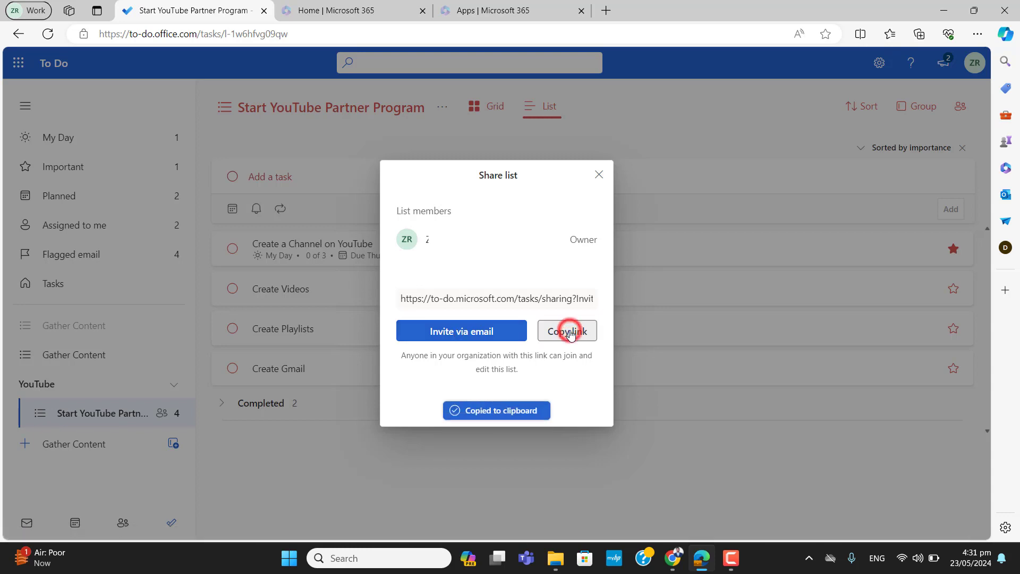
click(511, 298)
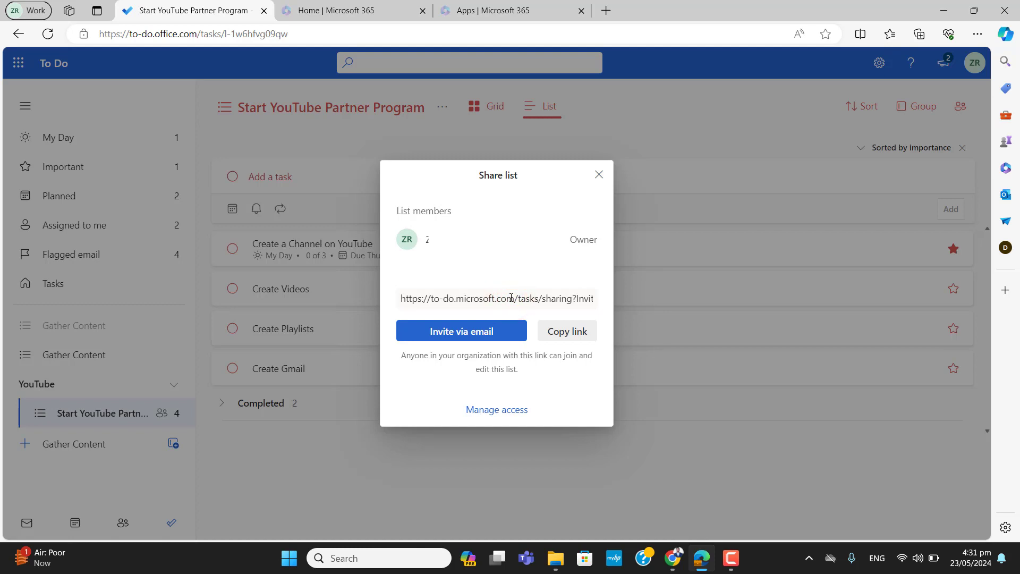
click(599, 176)
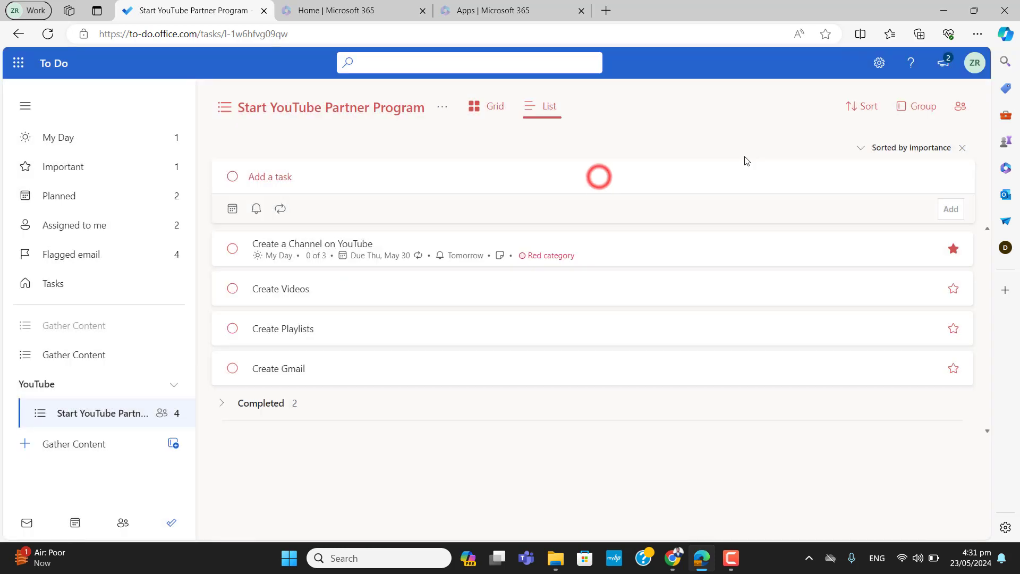
click(689, 124)
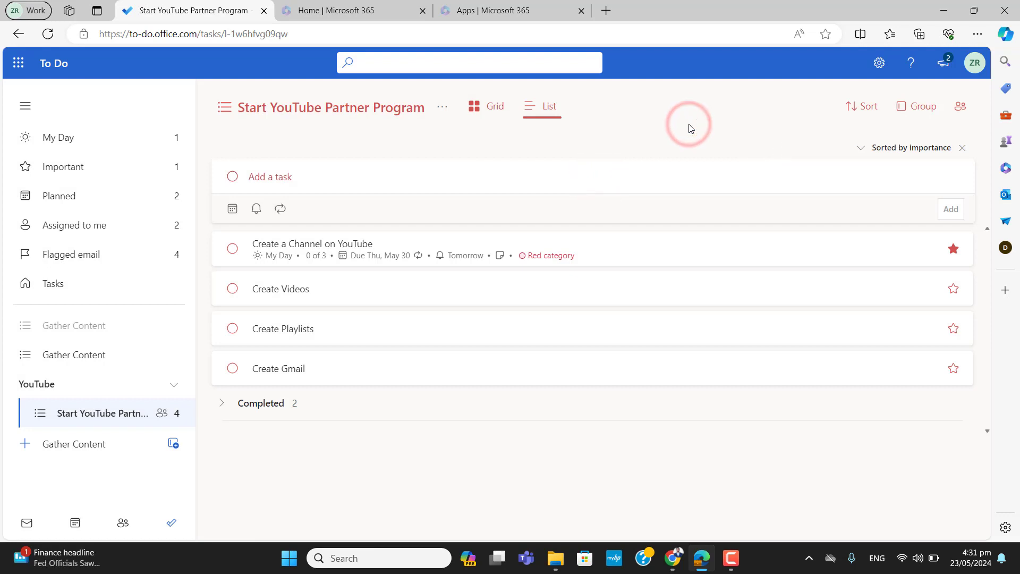
click(94, 418)
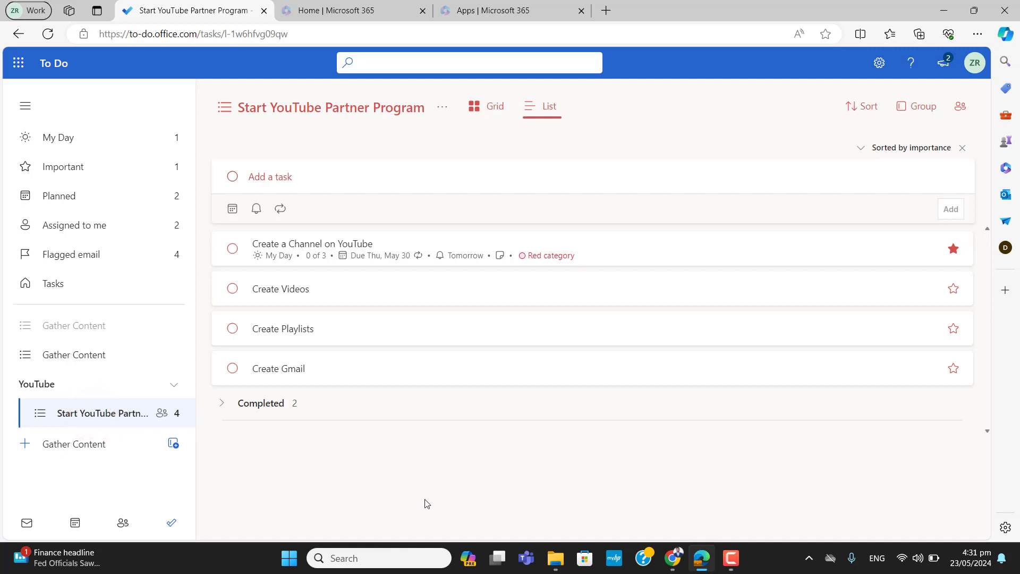
- Review the sharing dialog and the available list actions for "Start YouTube Partner Program" without changing anything
click(959, 115)
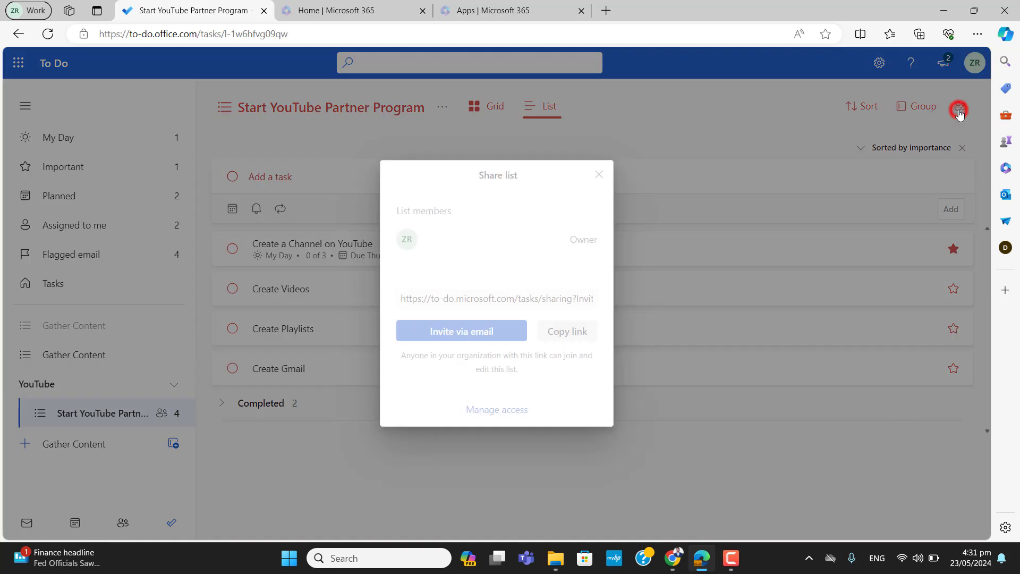
click(597, 176)
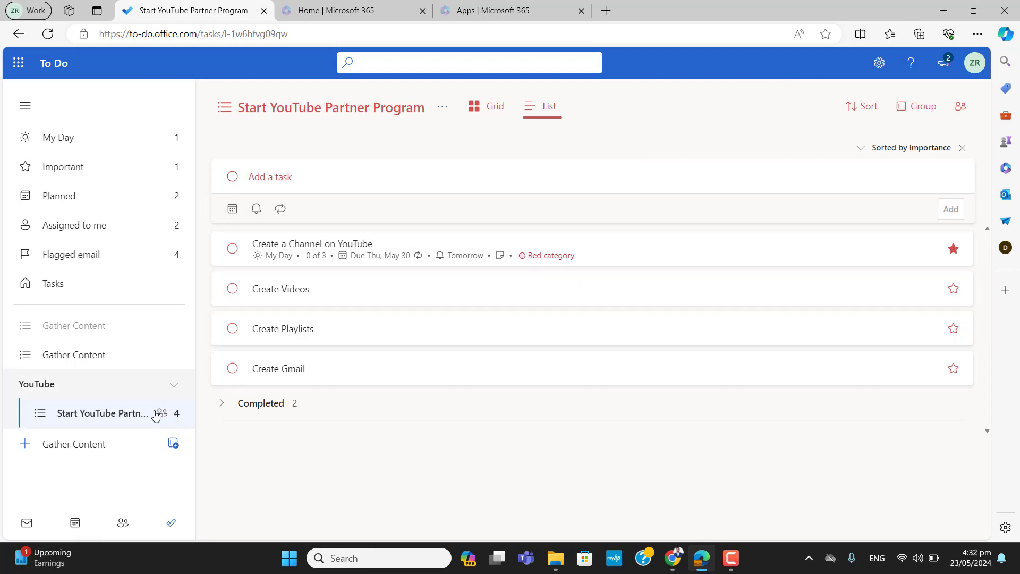
right_click(156, 415)
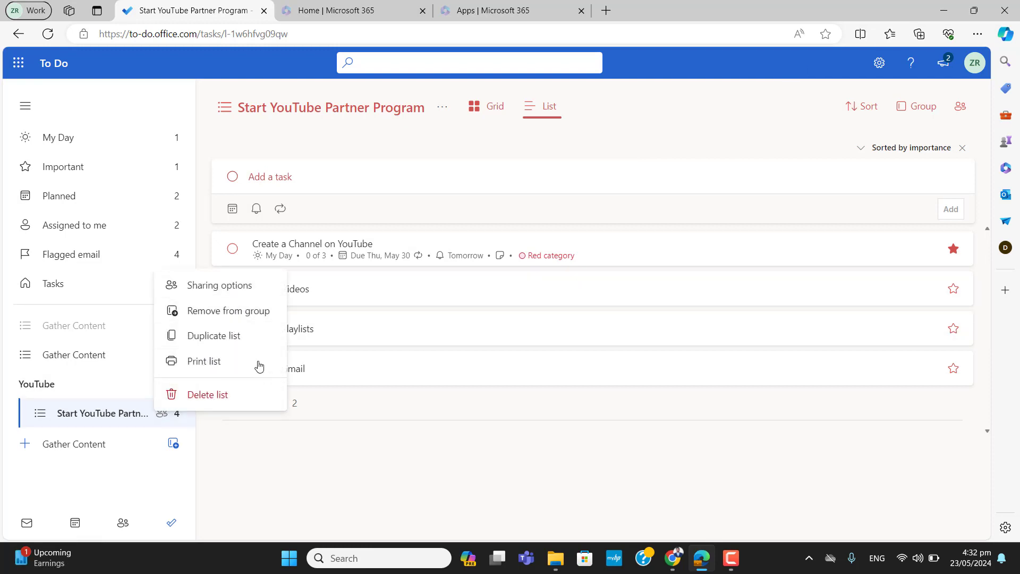
click(306, 464)
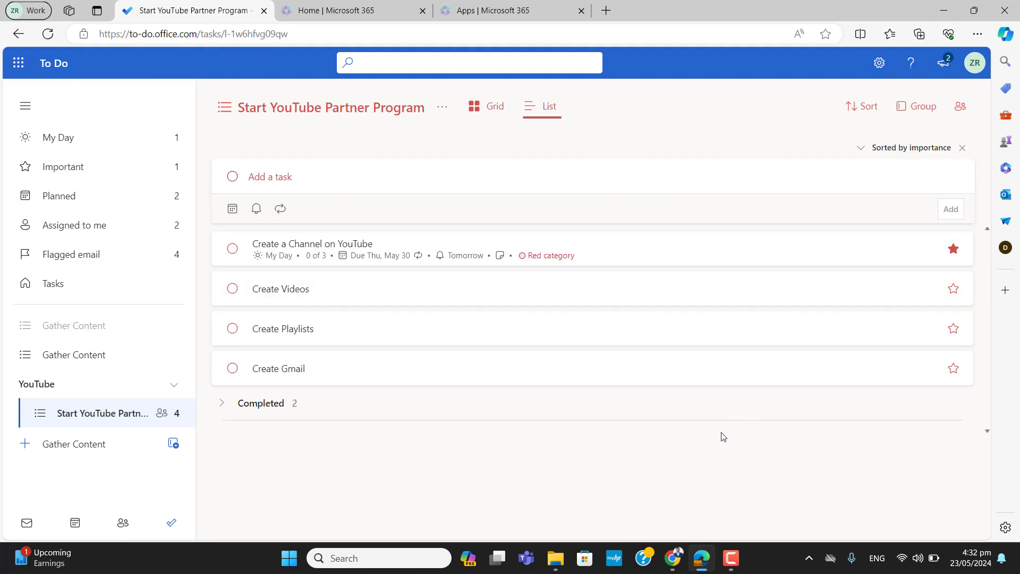
click(731, 557)
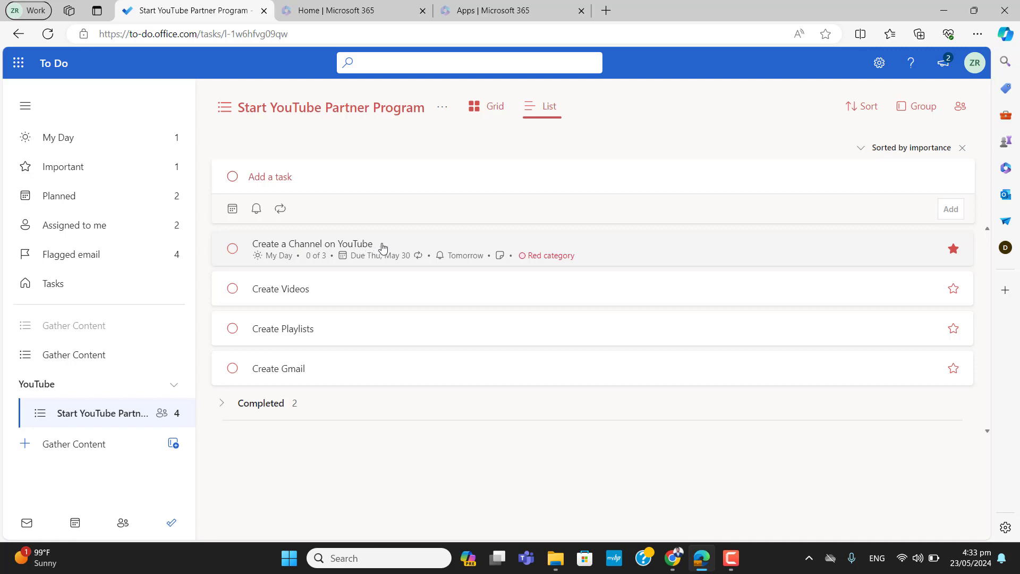
- Assign the "Create Videos" task in the "Start YouTube Partner Program" list to yourself
click(323, 287)
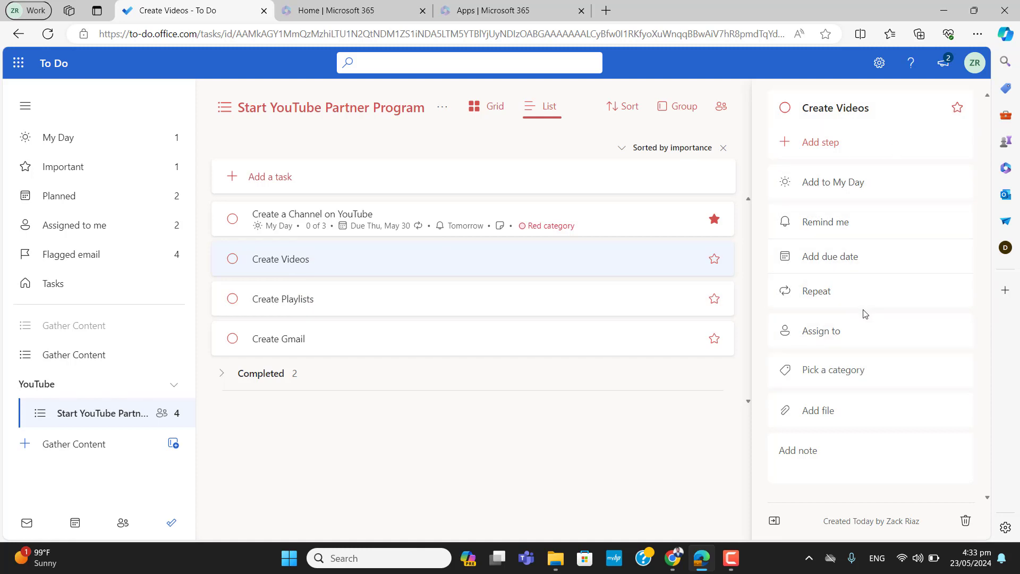
click(809, 333)
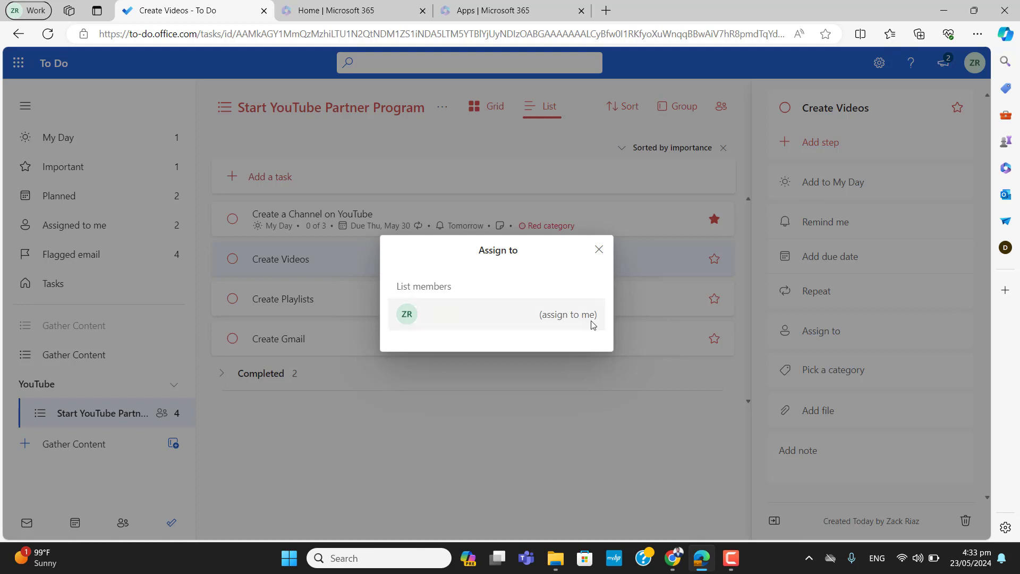
click(598, 249)
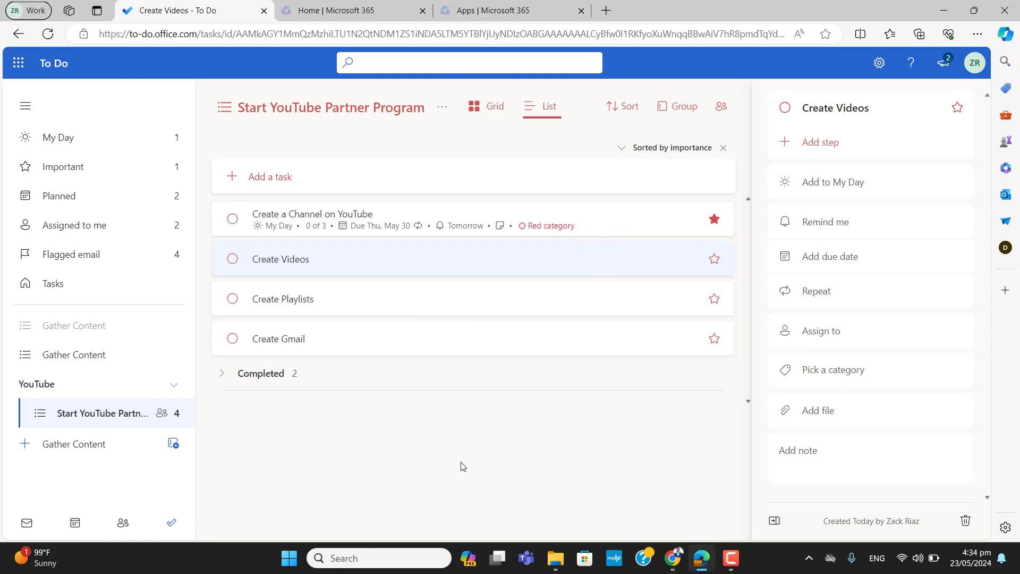
click(811, 328)
click(447, 325)
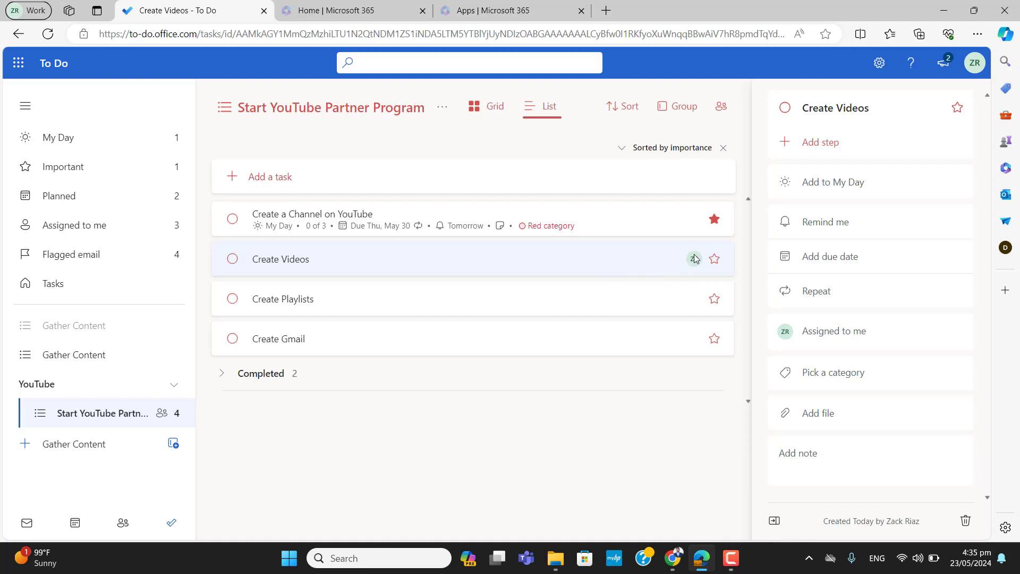
- Check the assignee of the "Create Videos" task and view the Assigned to me list
click(825, 330)
click(600, 249)
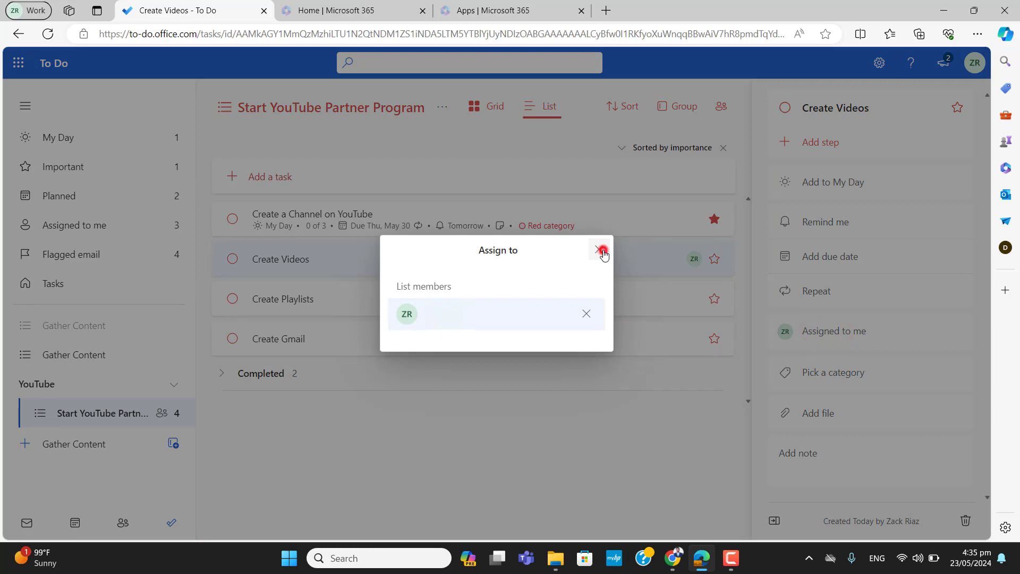
click(945, 6)
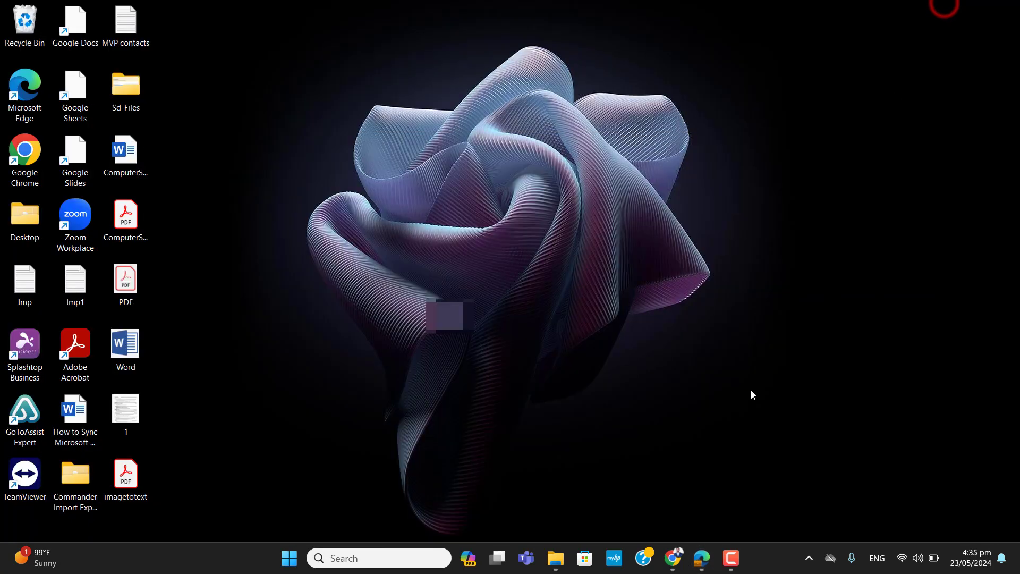
click(702, 558)
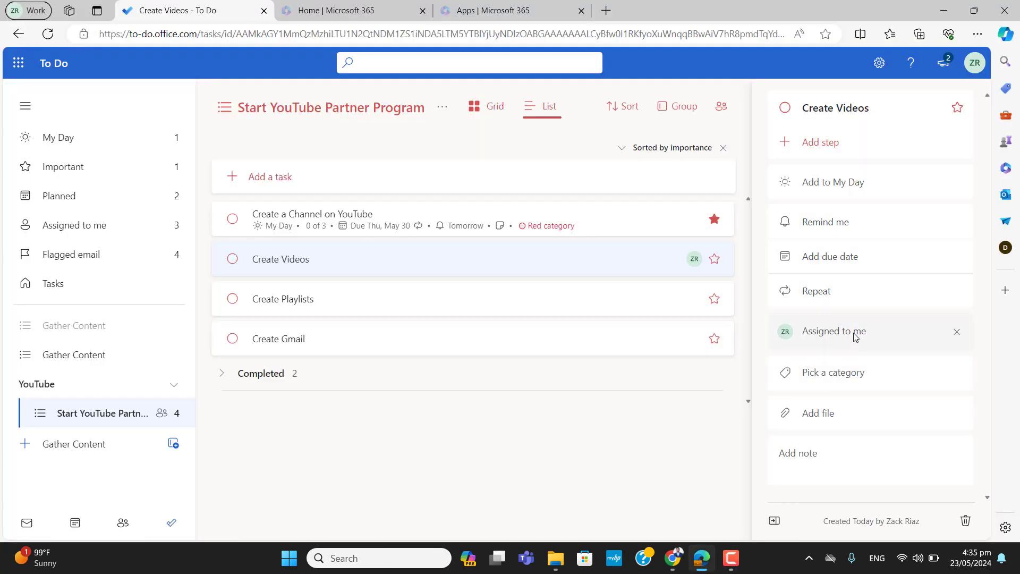
click(104, 226)
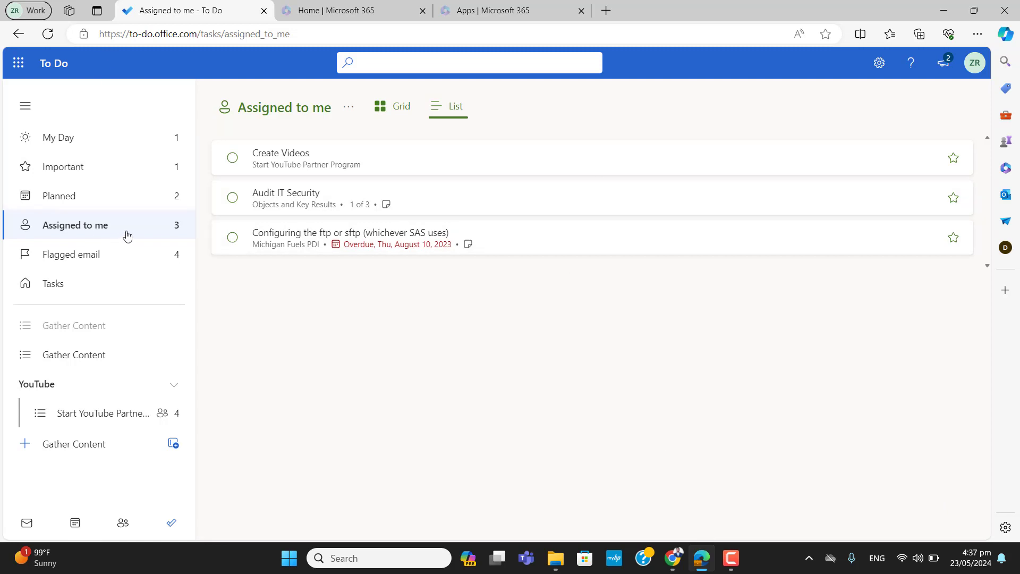
- Add the task "Research on the name of Channel or the catagory of the Channel." to the Important list
click(128, 179)
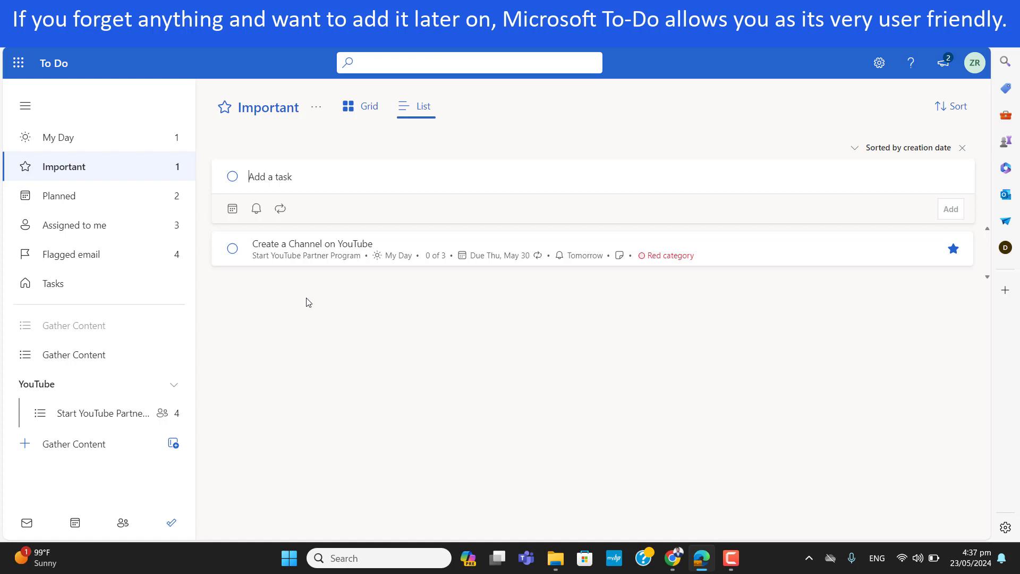
text(Research on the name of Chan)
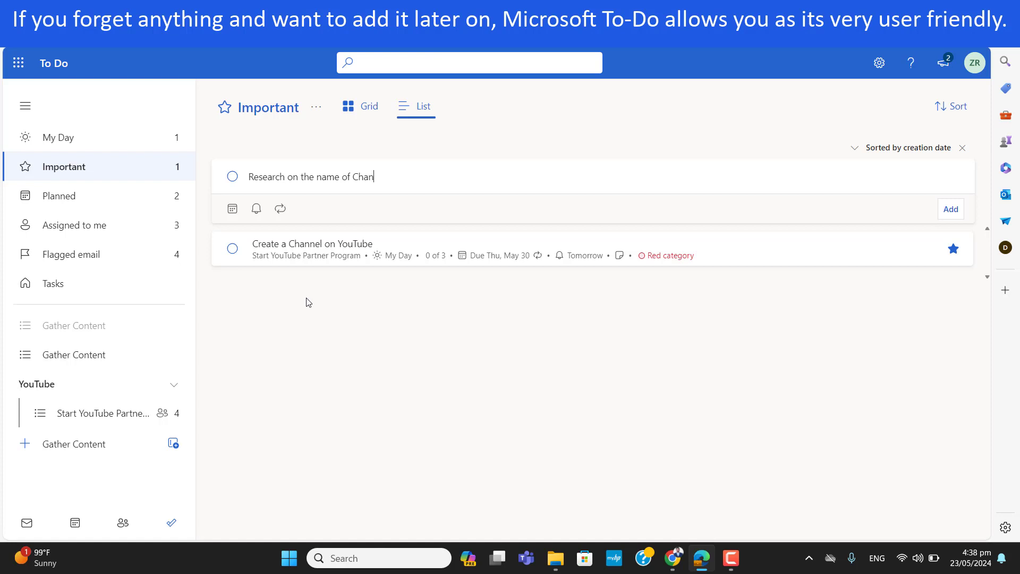
text(ne;)
text(l or the catagory of the )
text(Channel.)
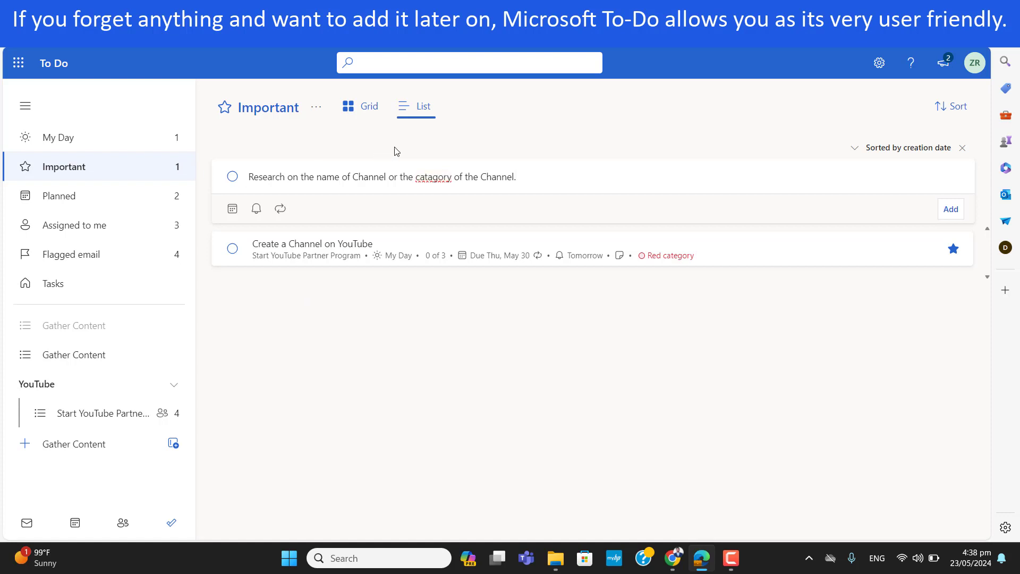
key(Return)
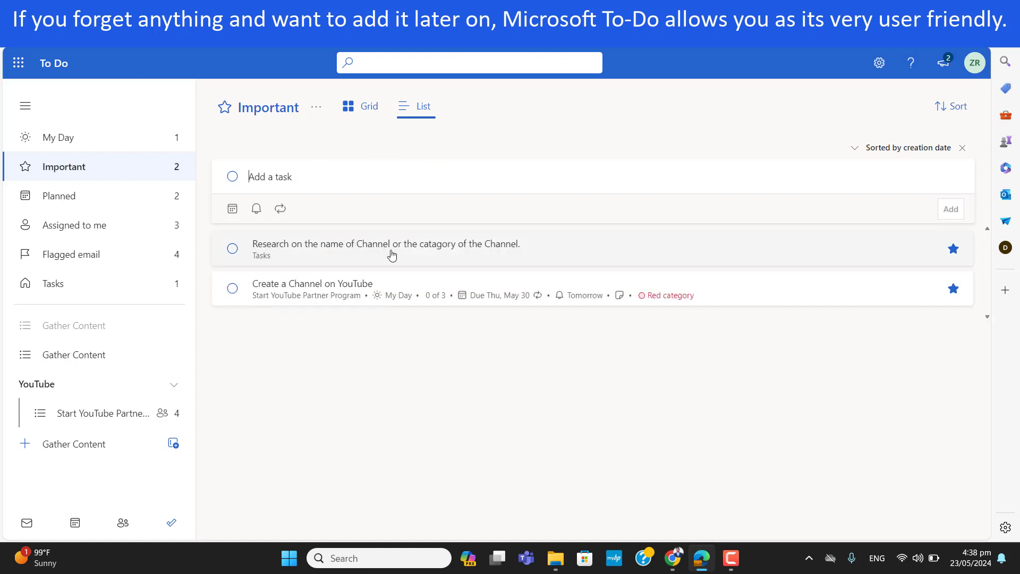
- Add the channel name research task in the Important list to My Day
right_click(430, 251)
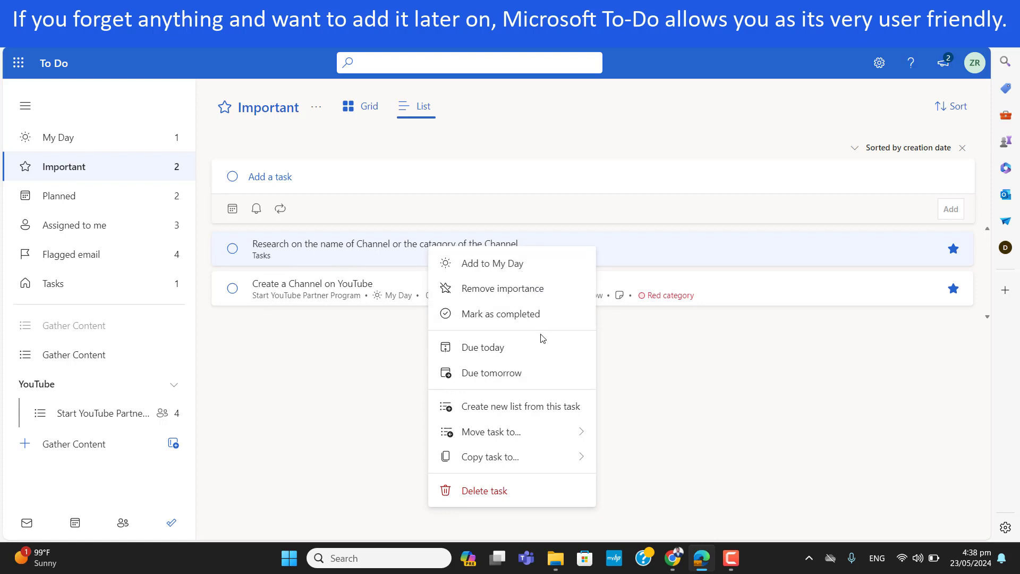
mouse_move(513, 430)
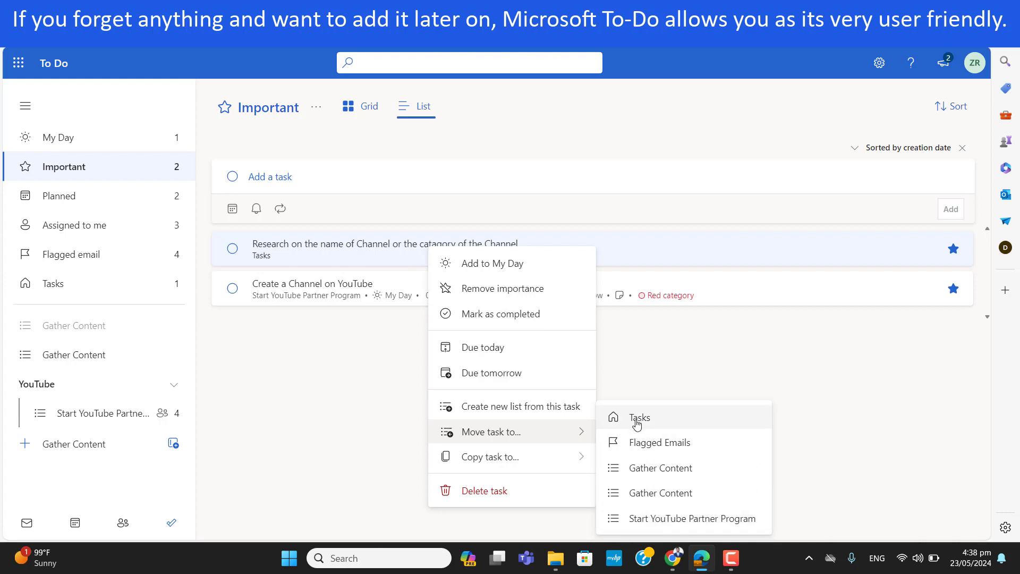
mouse_move(549, 461)
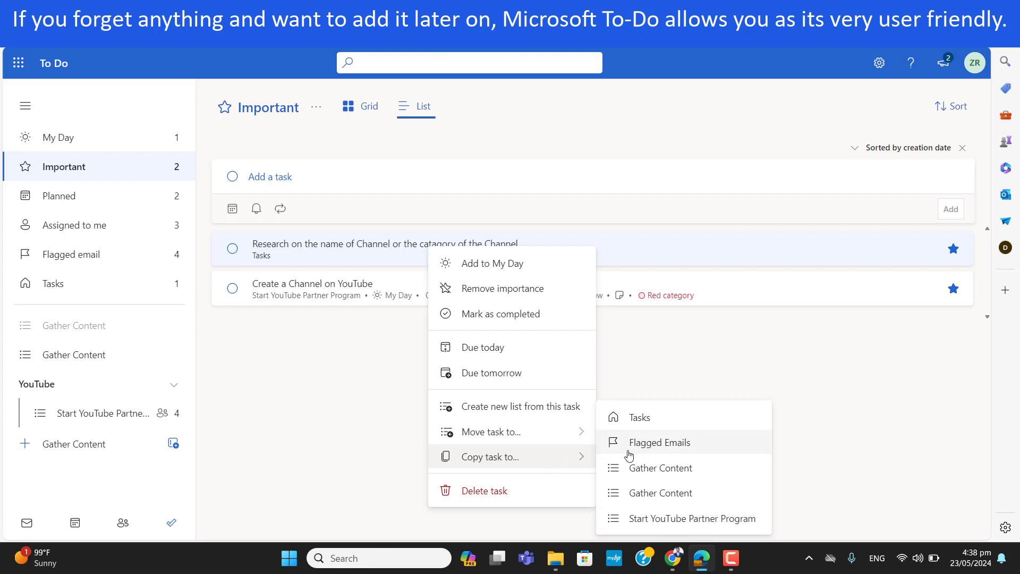
mouse_move(530, 446)
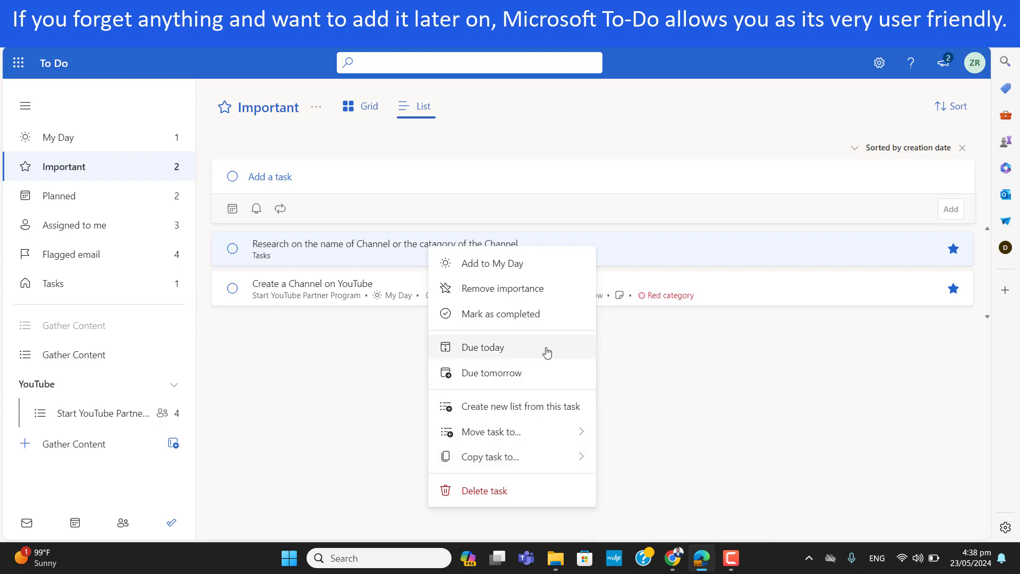
click(507, 265)
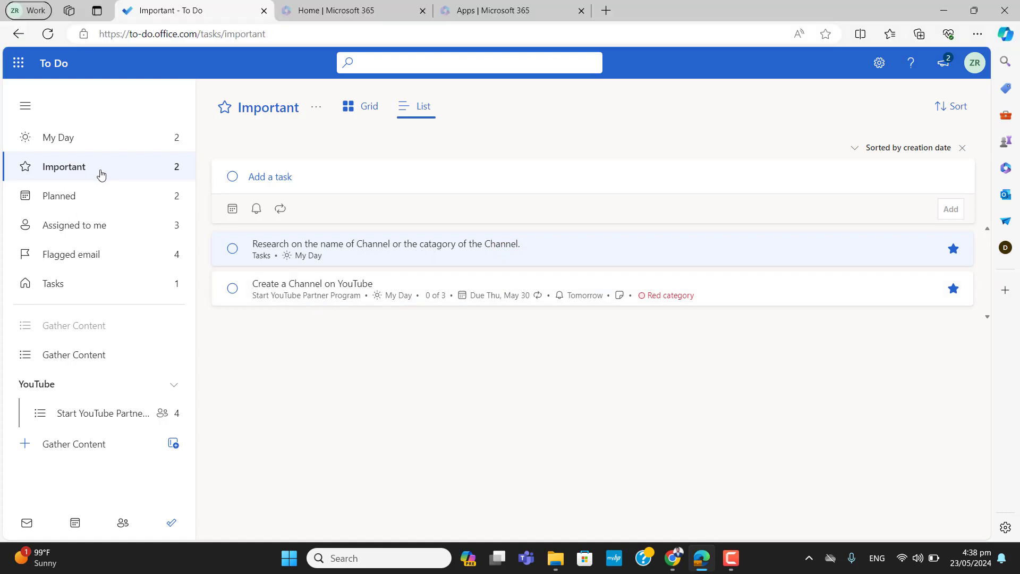
- Look through the My Day, Planned, Assigned to me and Important lists to compare their tasks
click(78, 139)
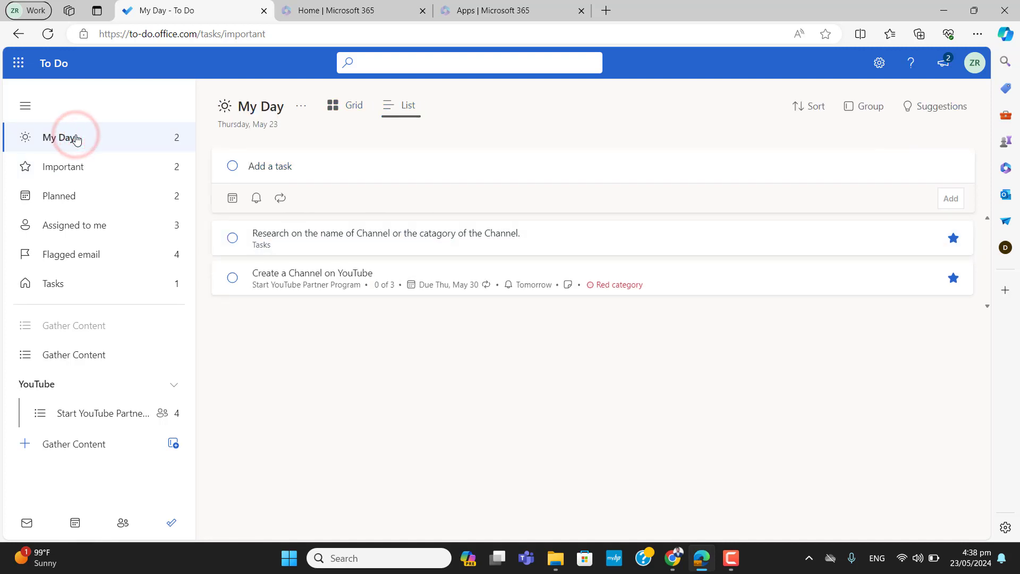
click(99, 193)
click(95, 230)
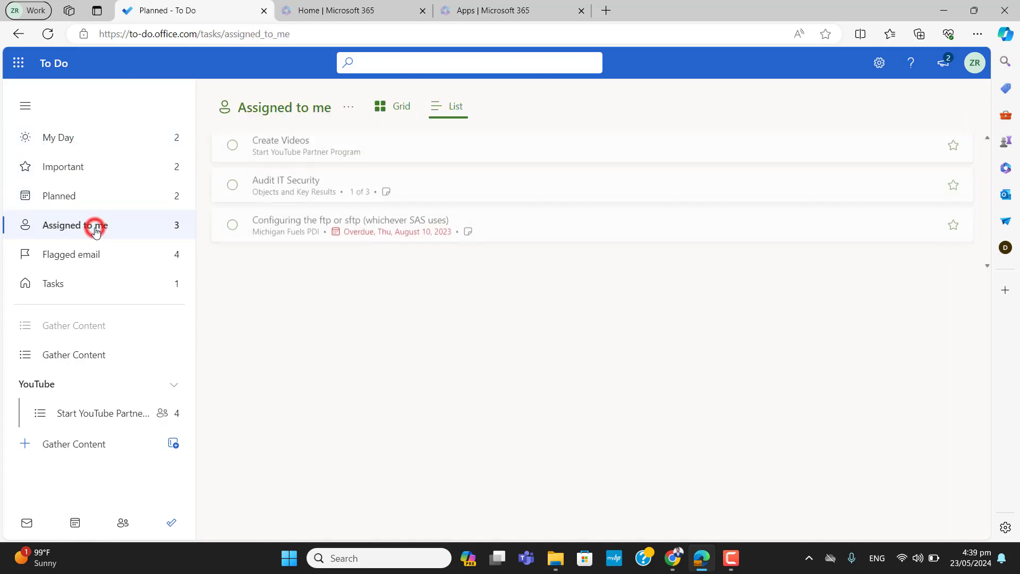
click(87, 254)
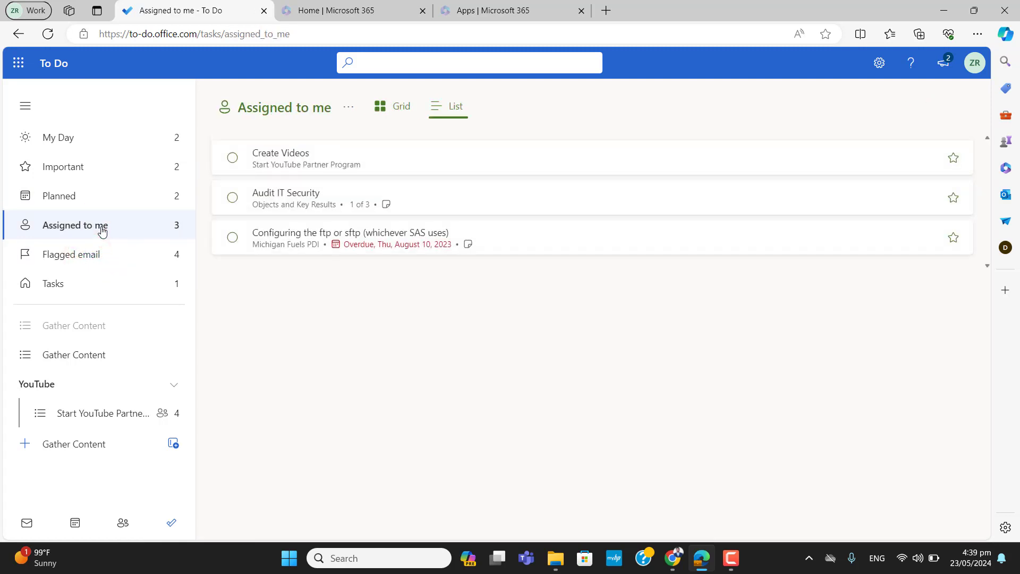
click(104, 197)
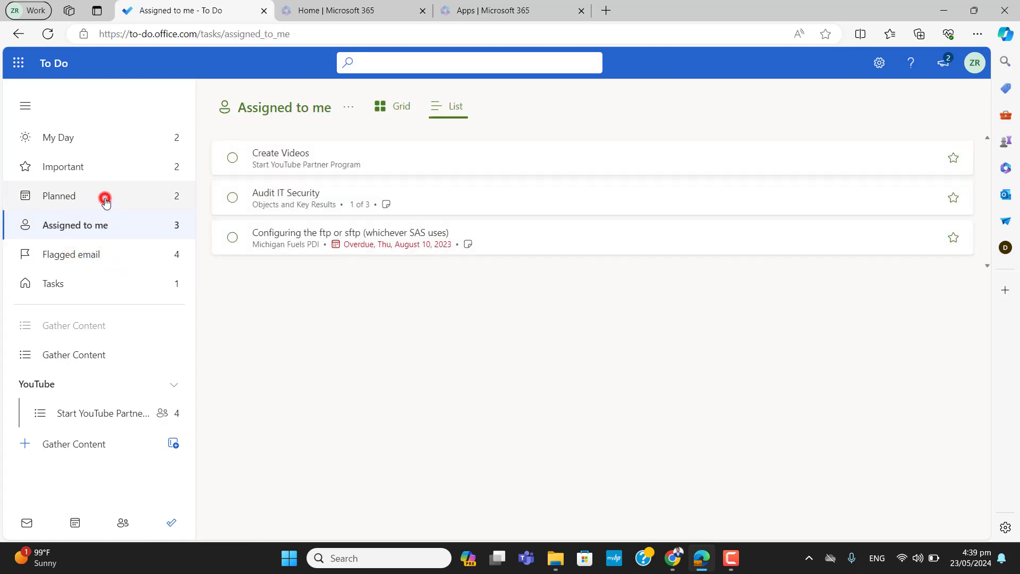
click(119, 168)
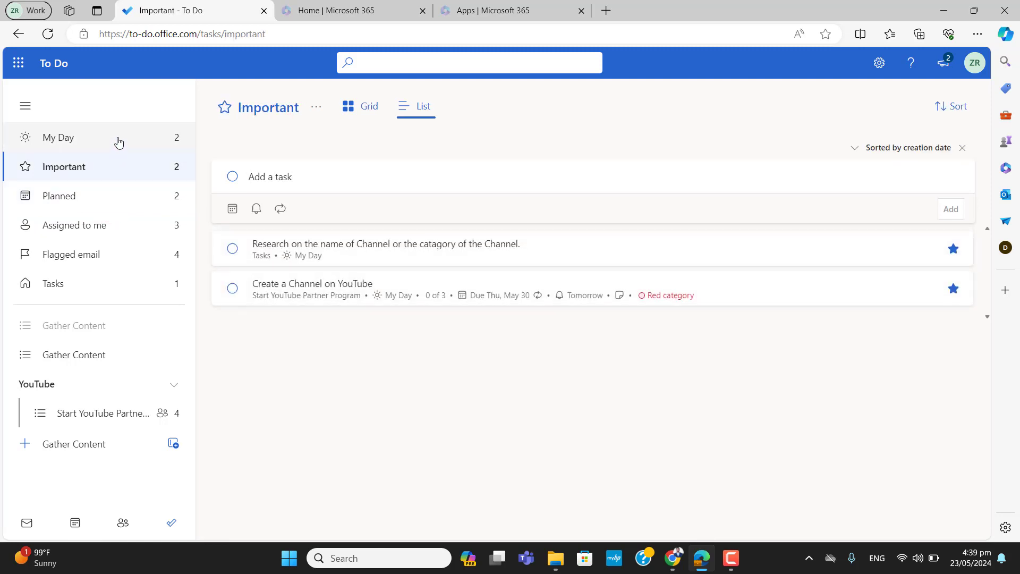
click(118, 141)
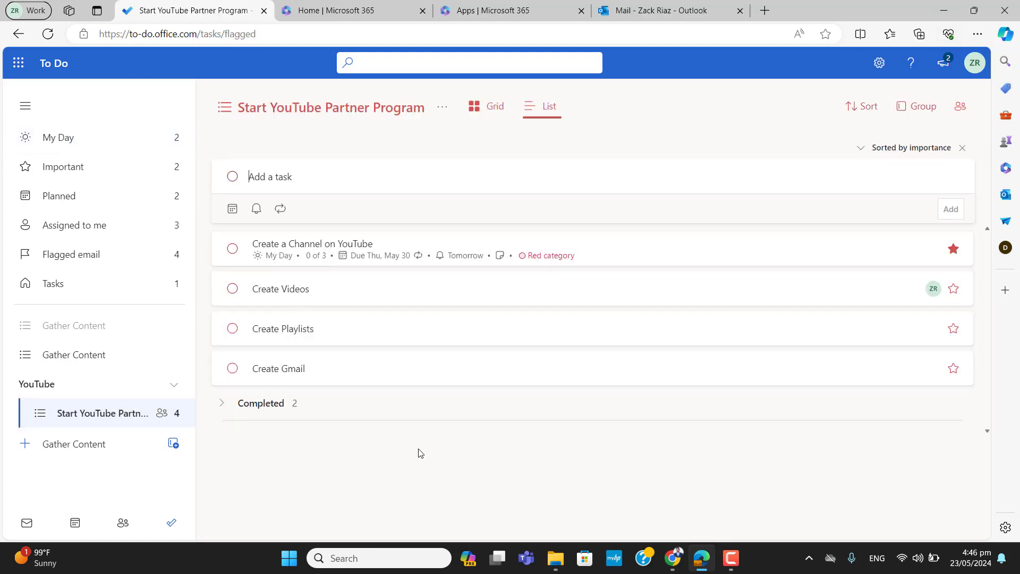
- Switch to the Outlook inbox and flag the second message in the Focused list
click(663, 10)
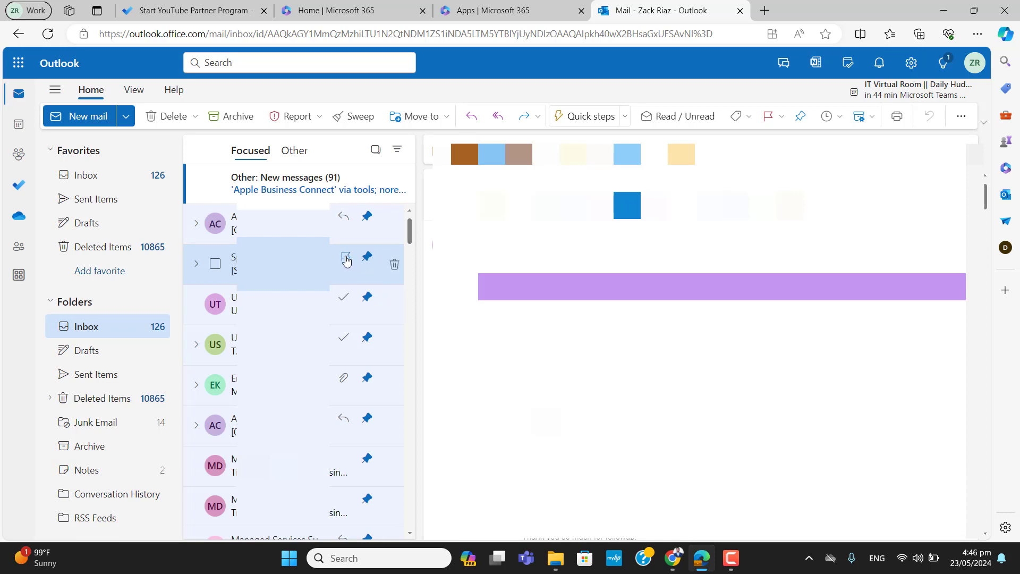
click(345, 259)
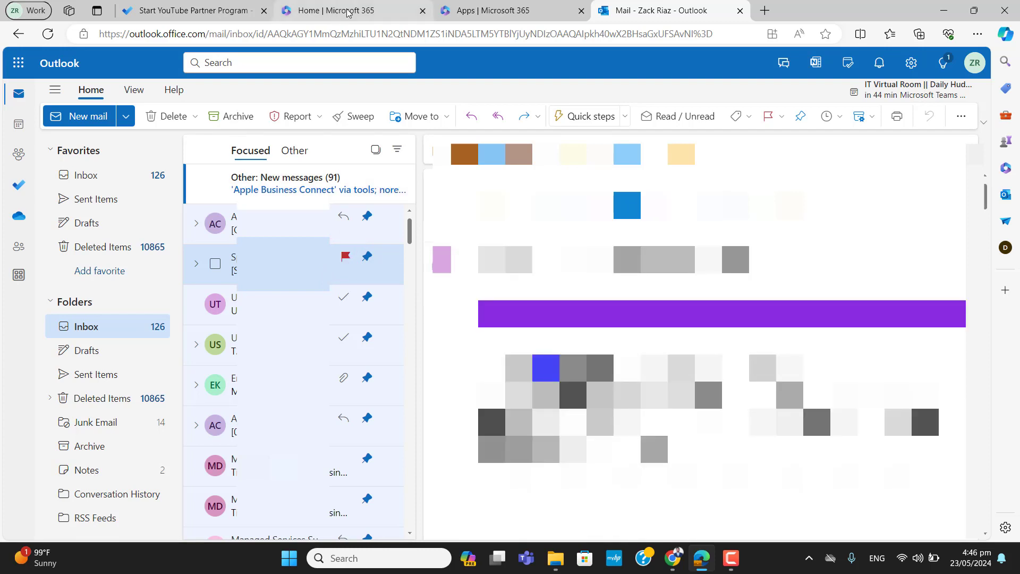
- Switch back to To Do and look through the Flagged email list and the task options of its first email
click(186, 10)
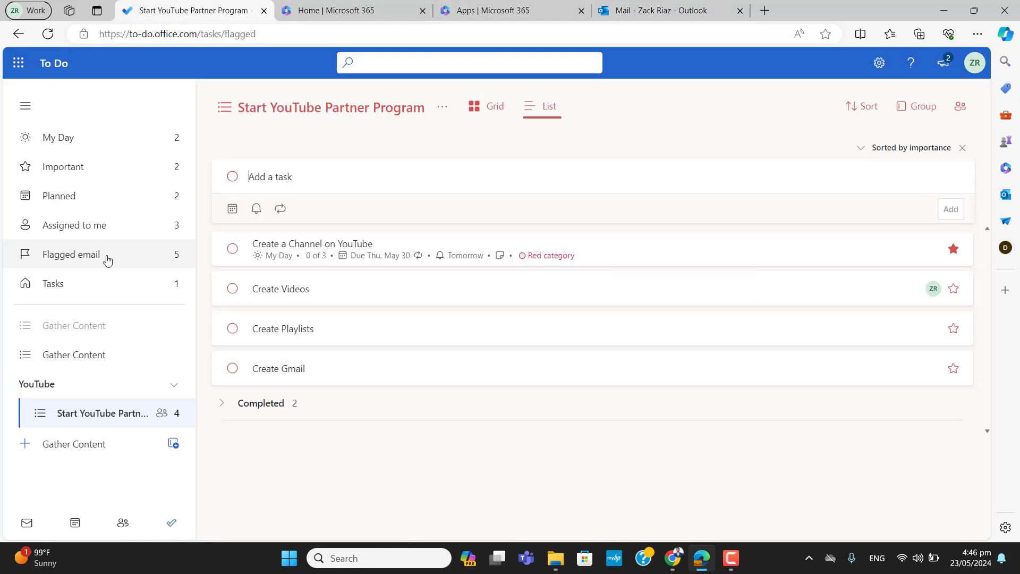
click(107, 258)
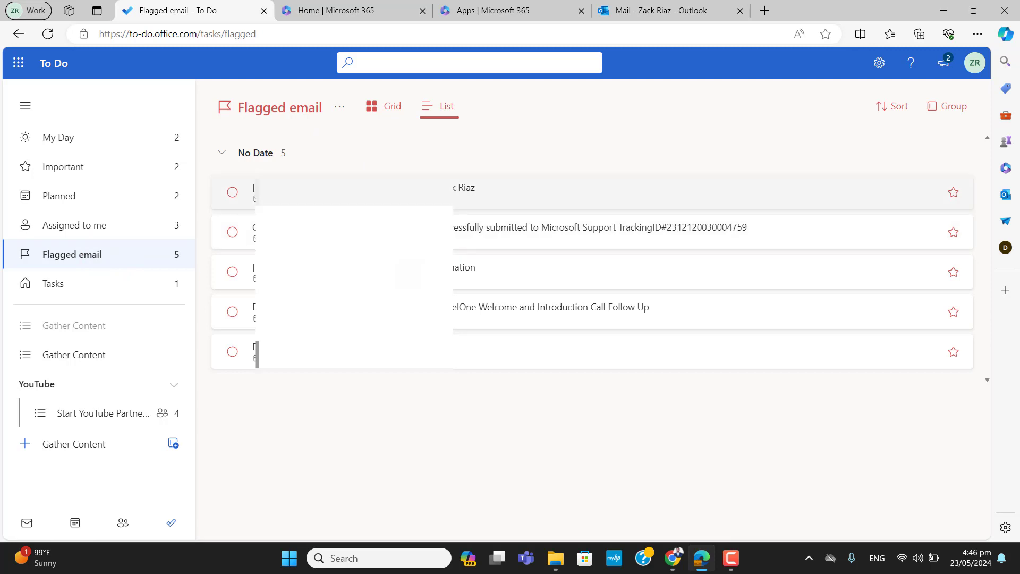
right_click(414, 192)
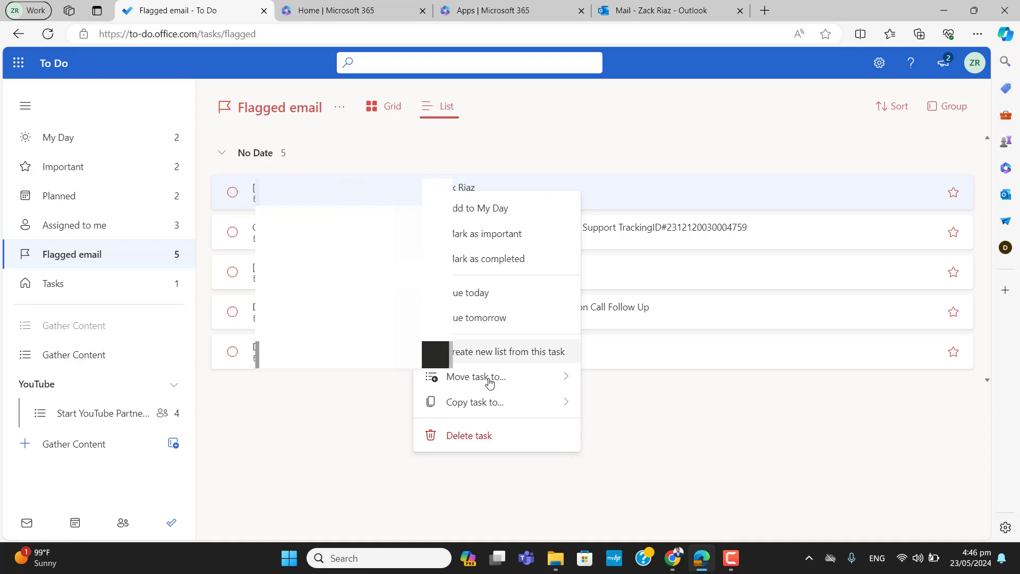
mouse_move(478, 402)
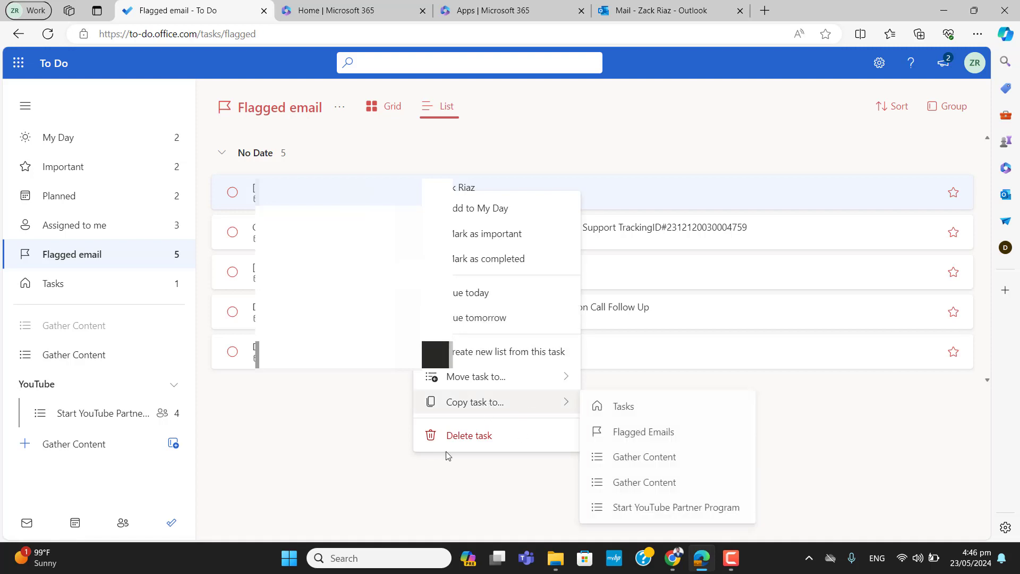
click(329, 423)
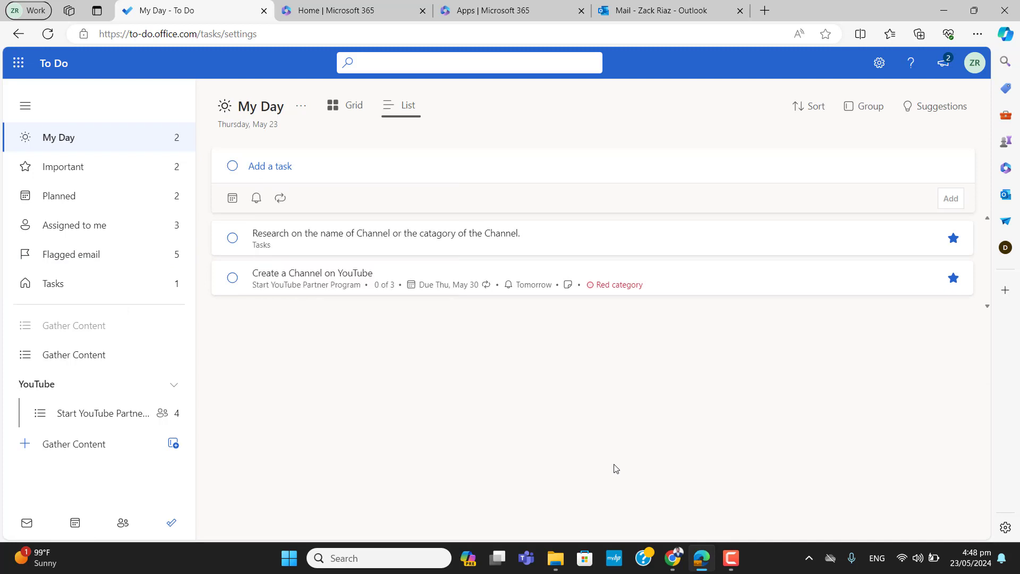
- Turn on the All smart list in the To Do settings, toggling it to compare the sidebar, and close the settings
click(879, 63)
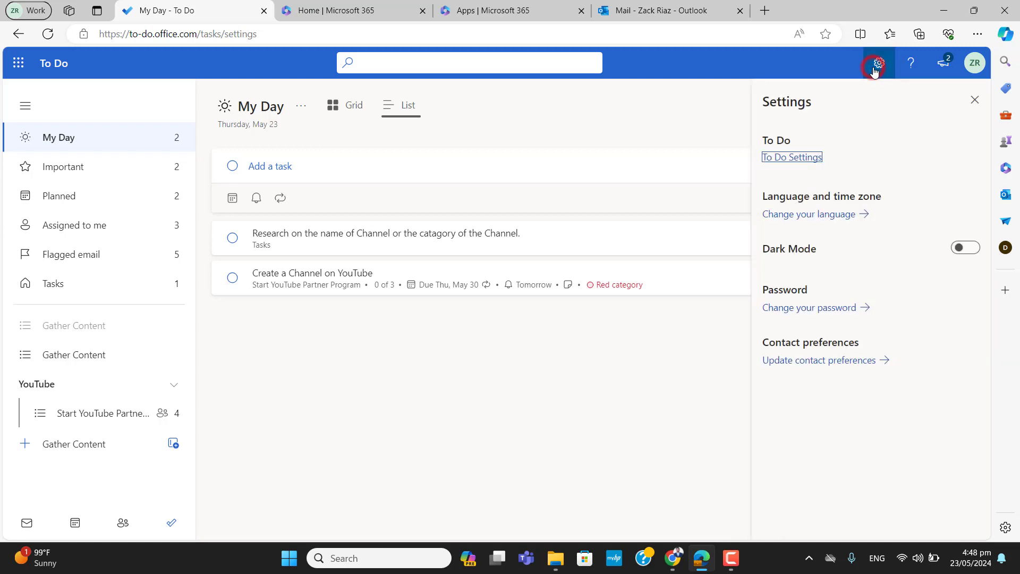
click(794, 156)
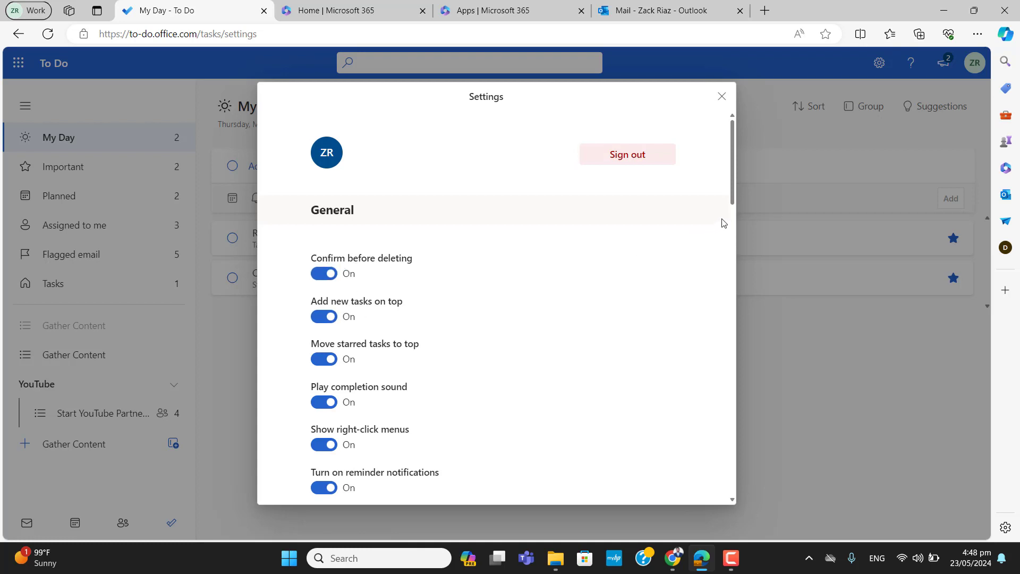
drag(732, 199, 721, 319)
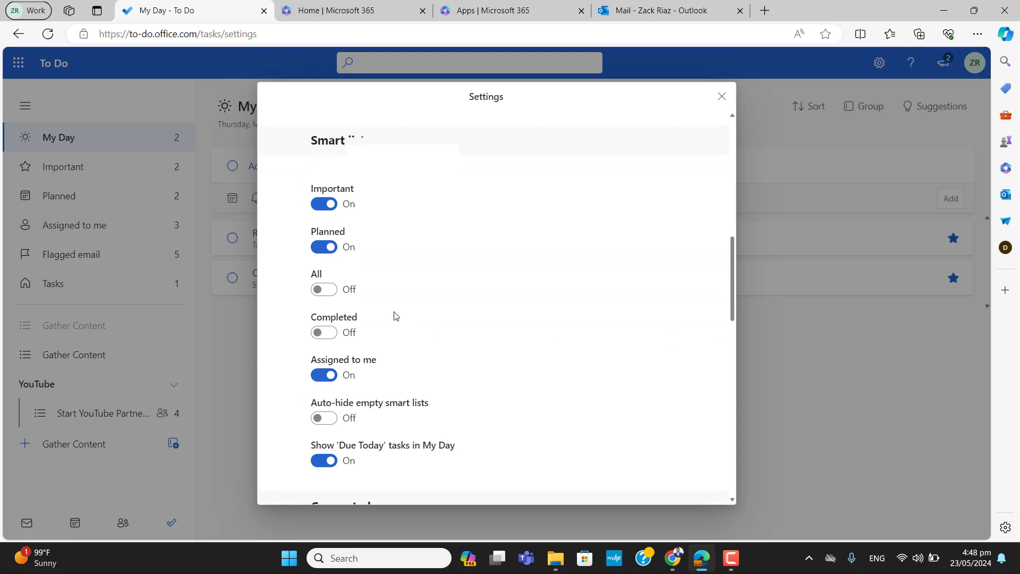
click(324, 290)
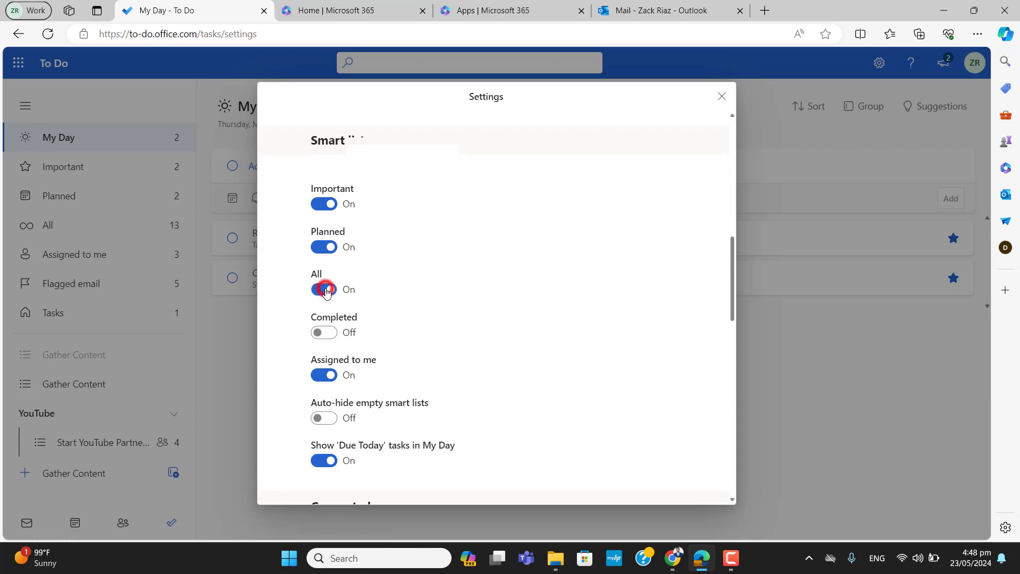
click(324, 289)
click(325, 290)
click(329, 291)
click(331, 290)
click(331, 291)
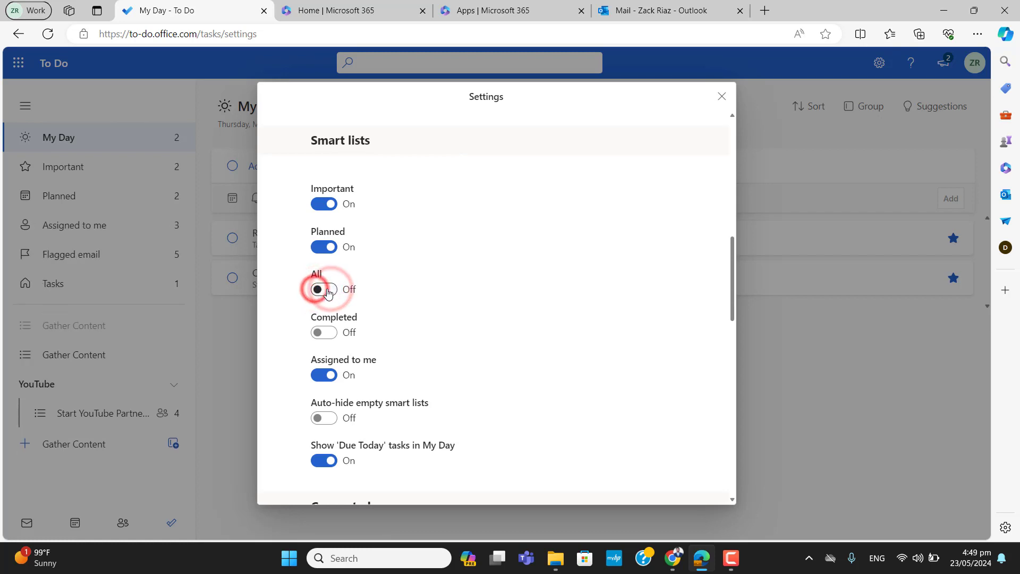
click(332, 292)
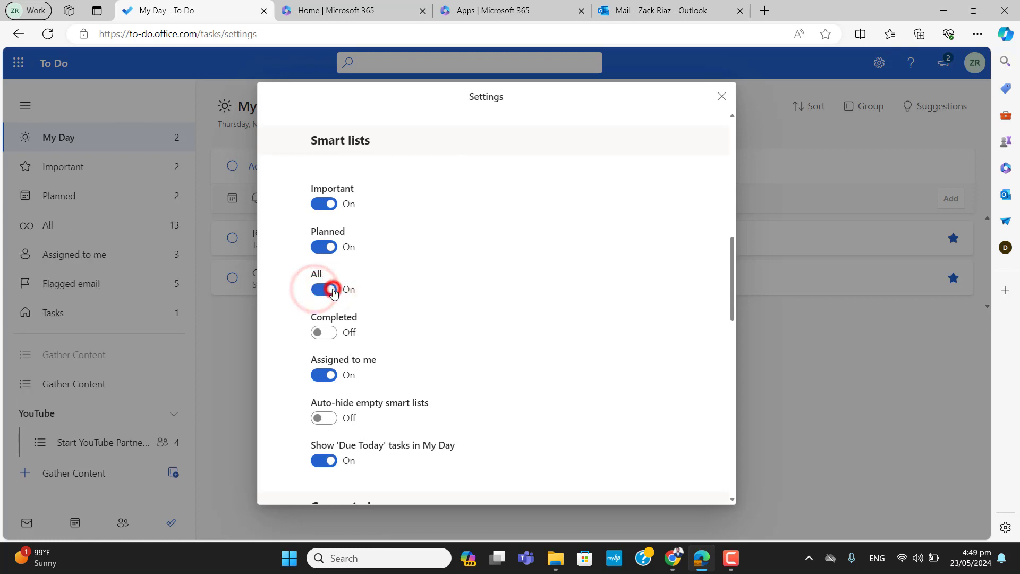
click(69, 224)
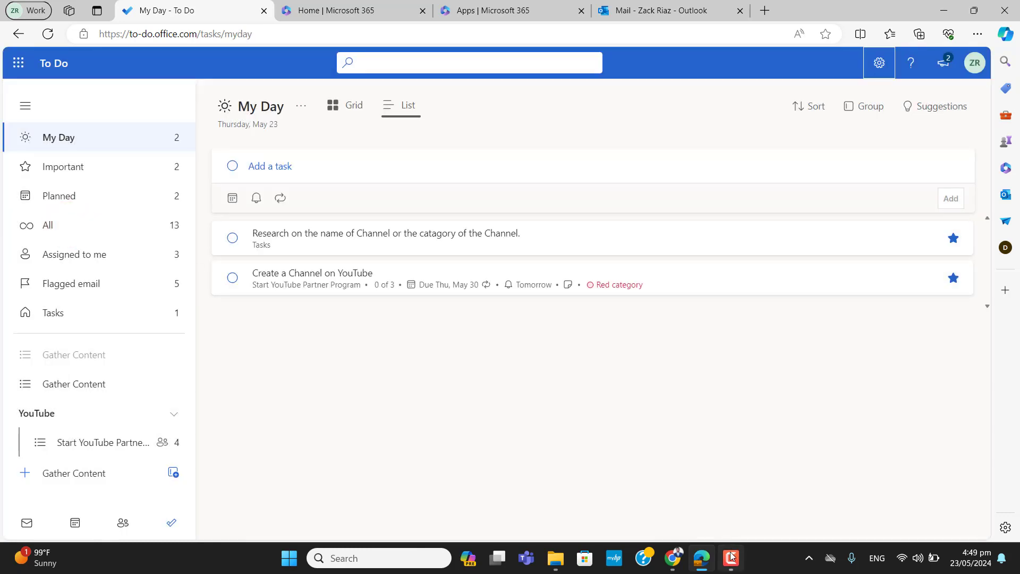